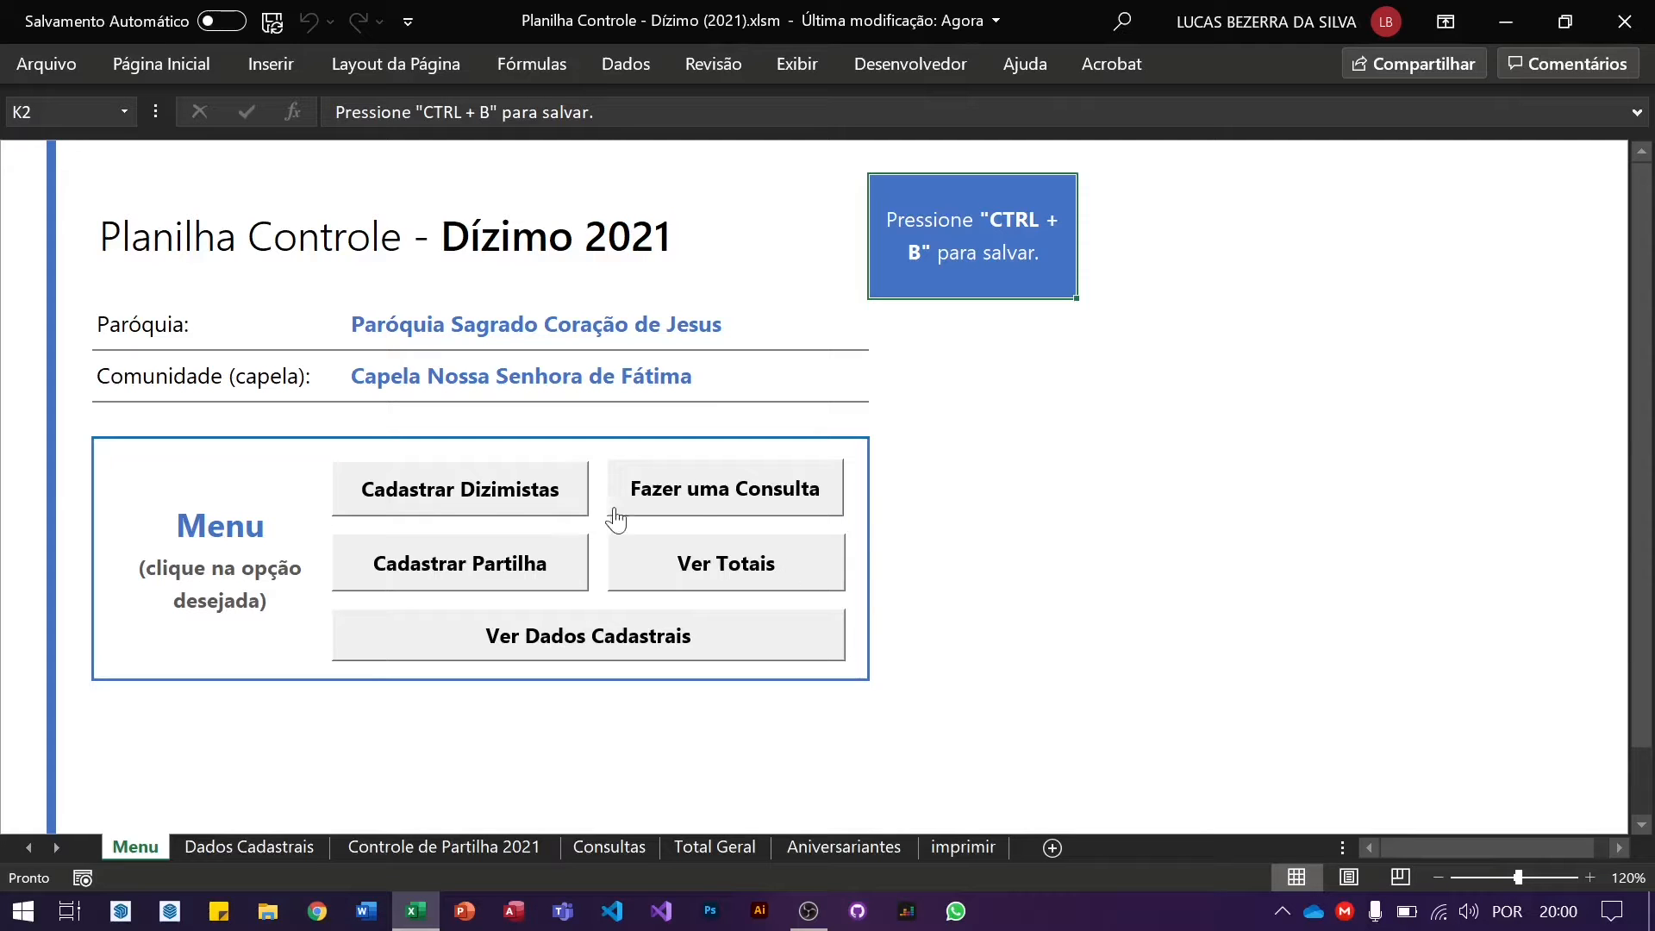
# View the tither registration form and the registered data list, returning to the main menu.
pyautogui.click(471, 500)
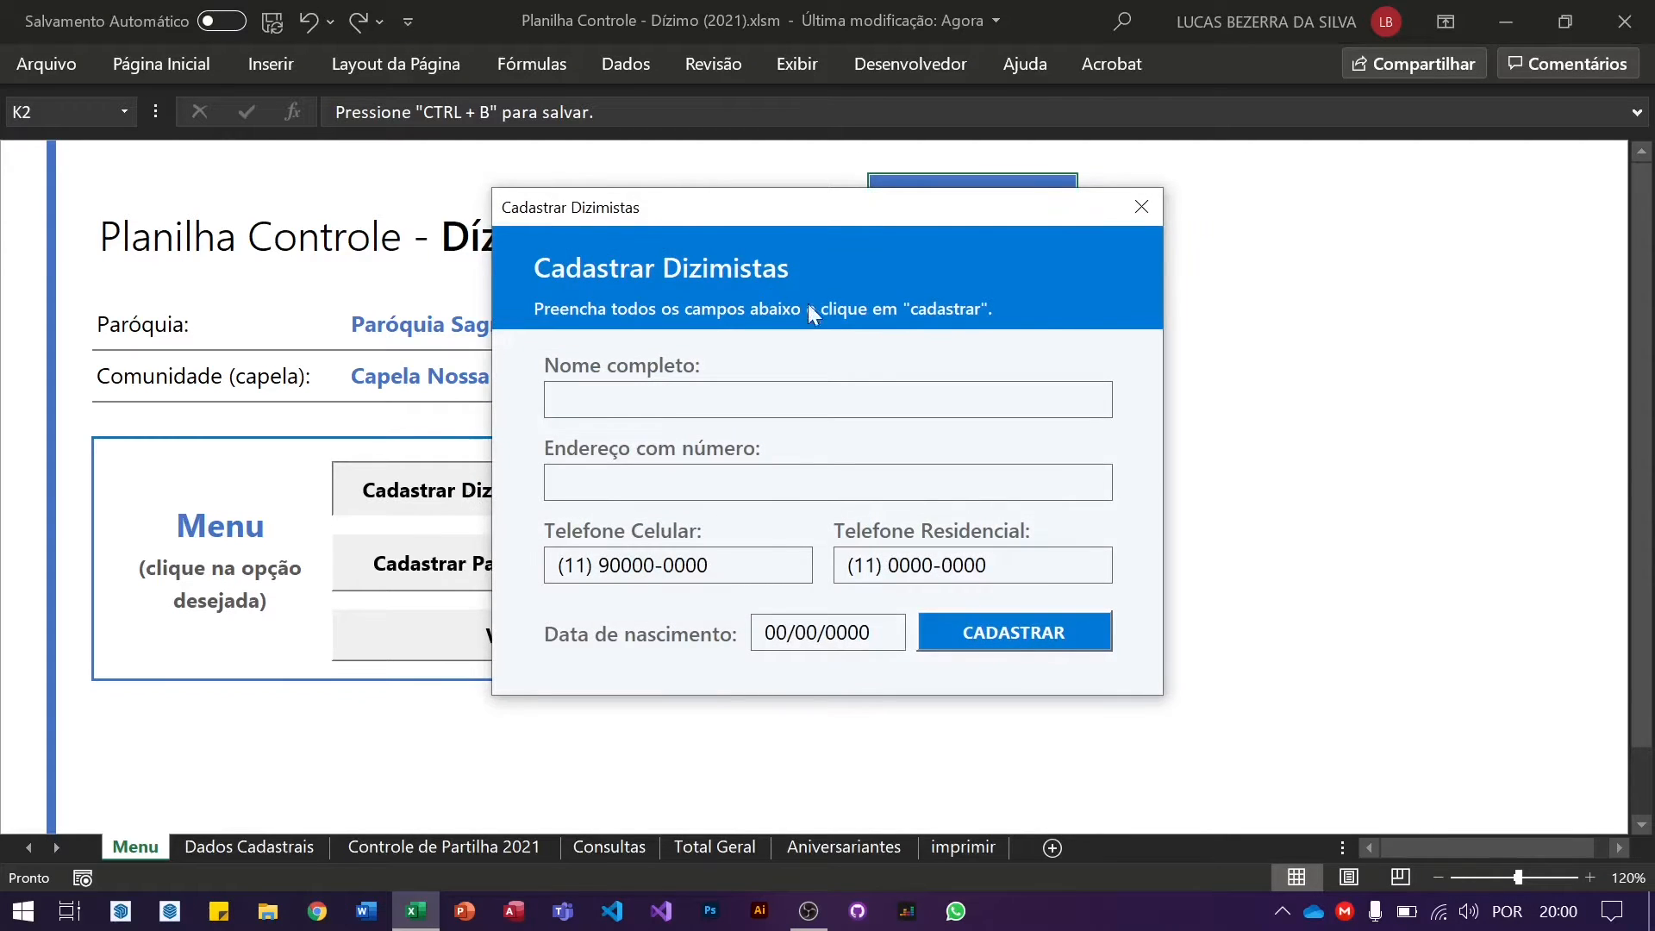
pyautogui.click(1142, 207)
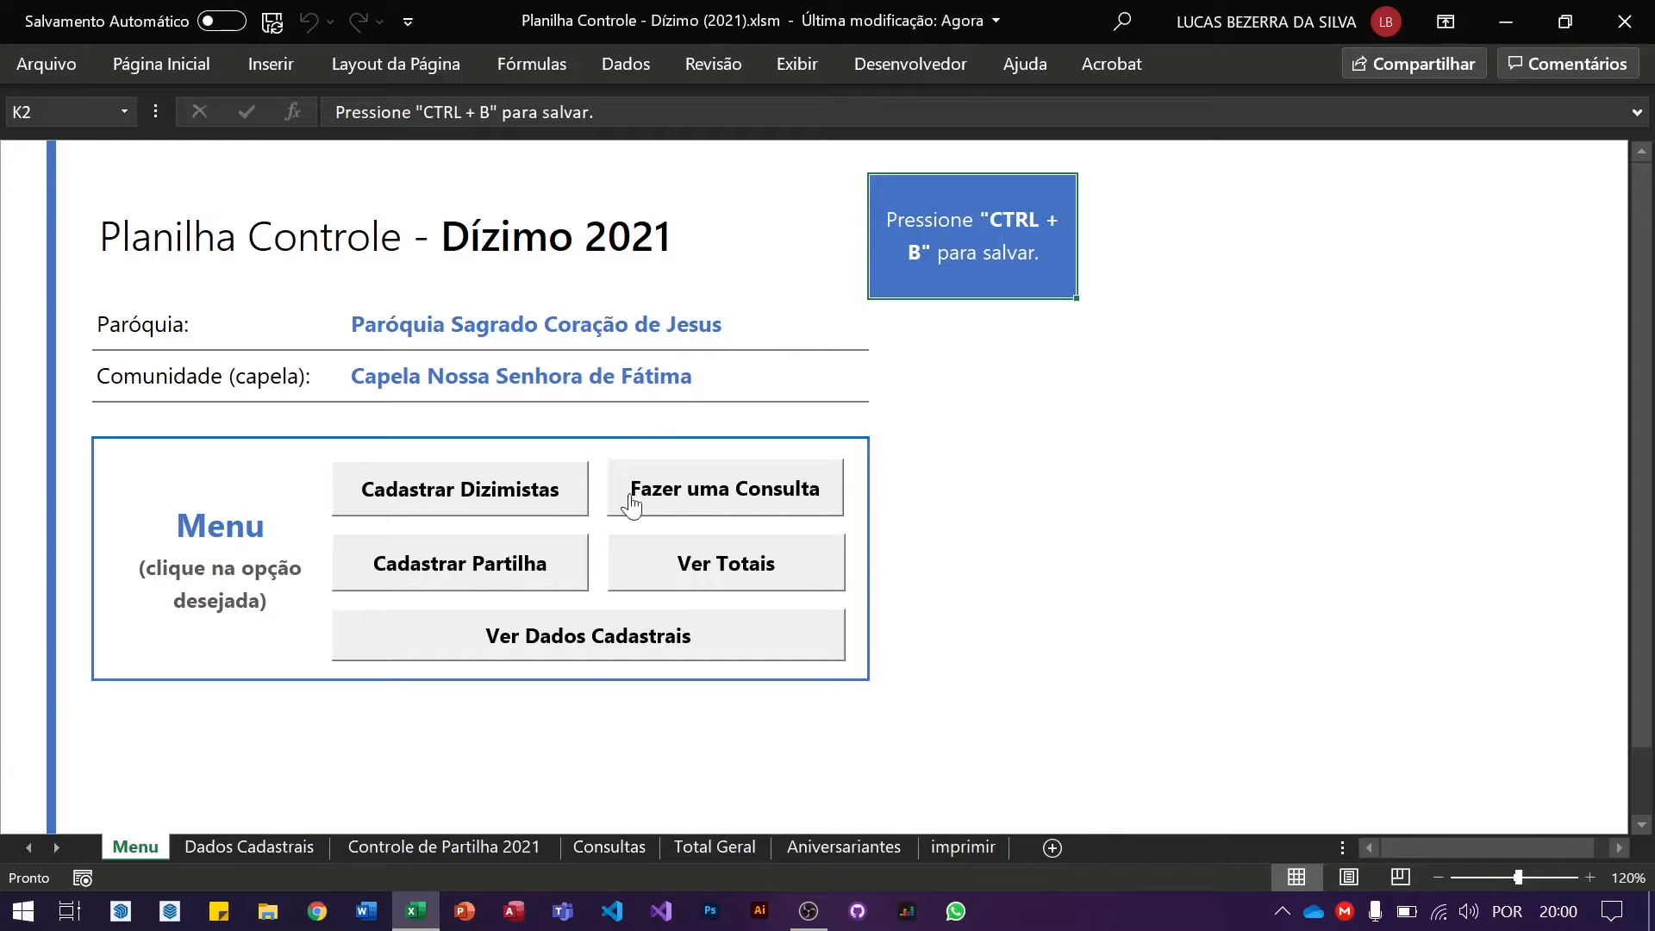
pyautogui.click(541, 662)
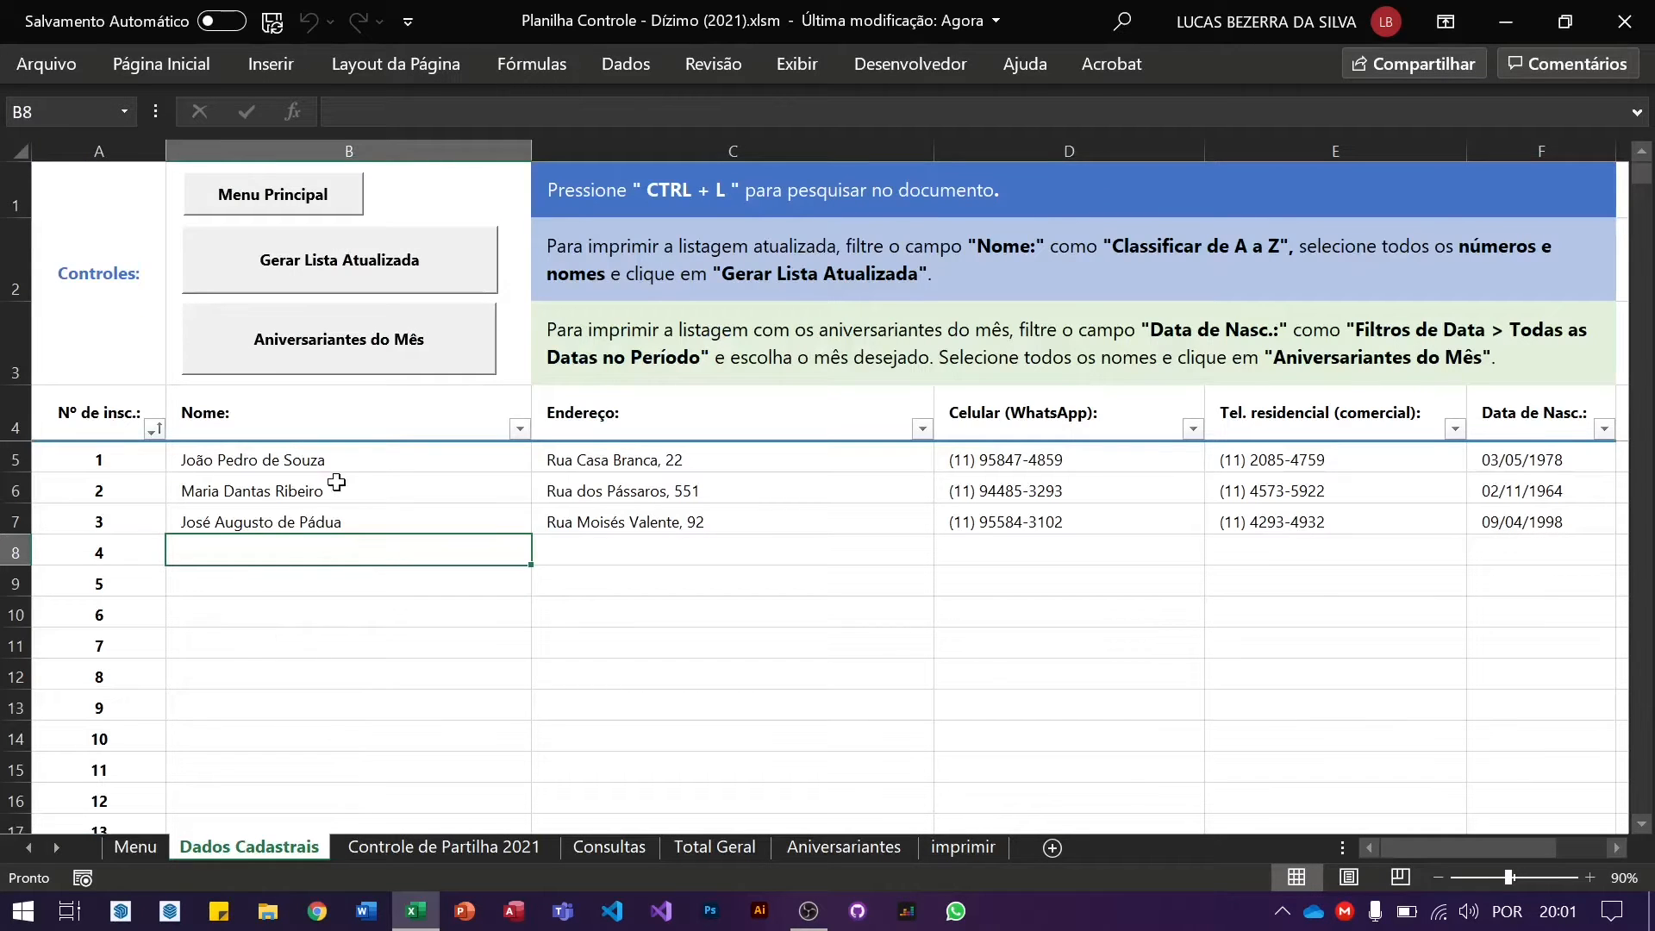
pyautogui.click(362, 460)
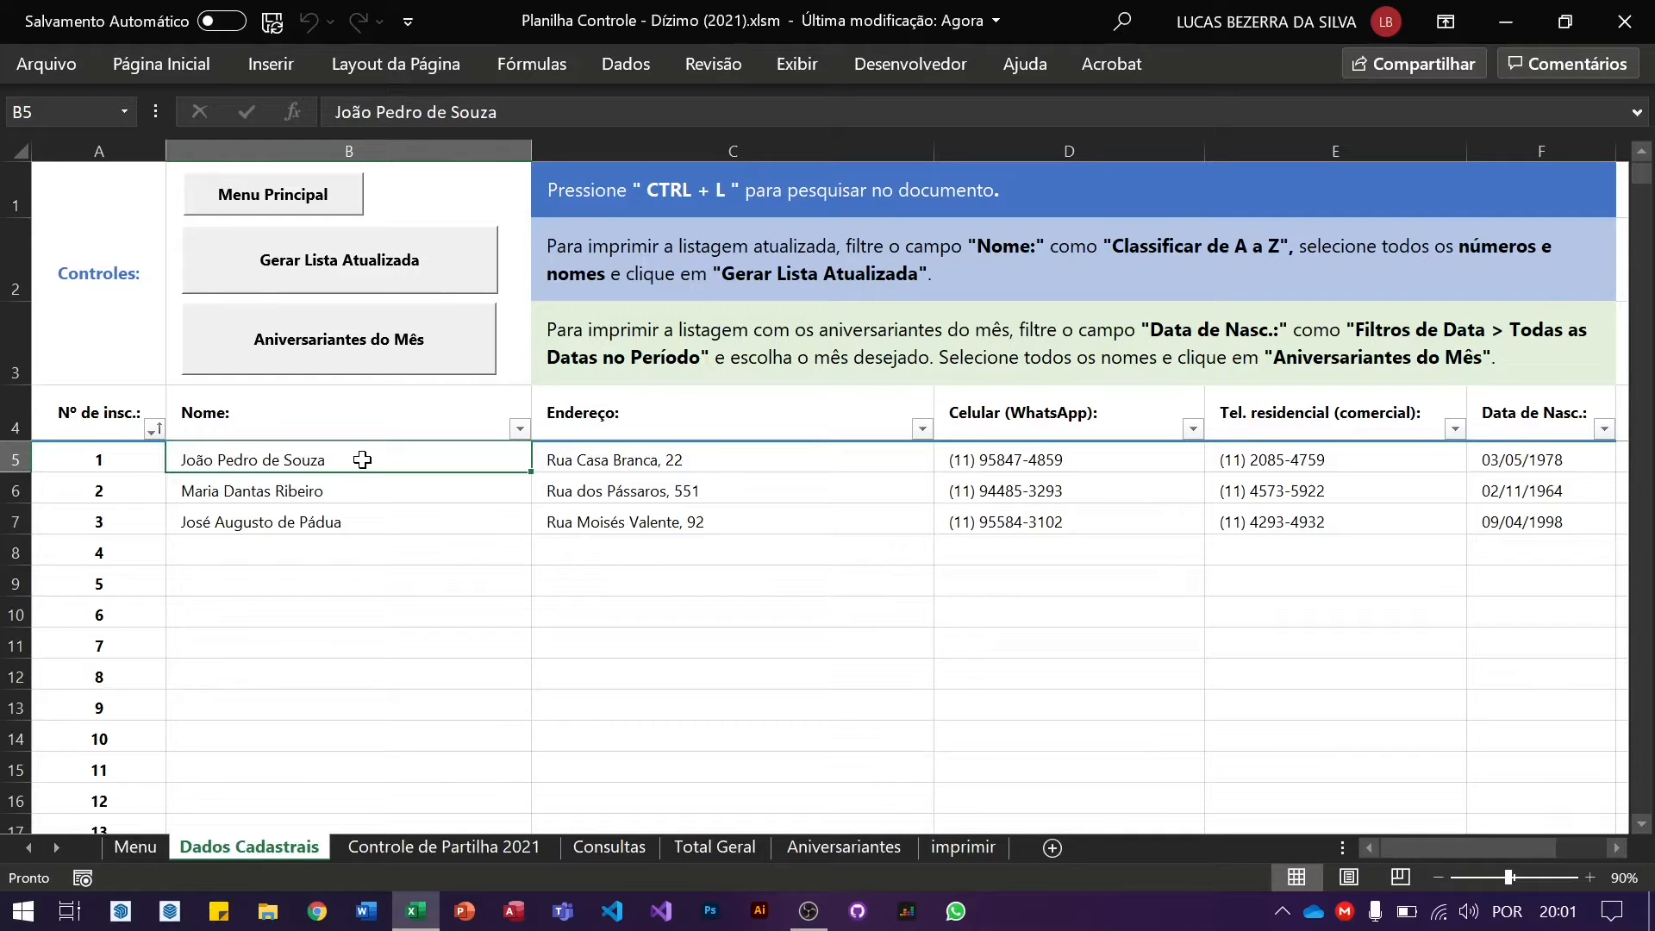
pyautogui.click(246, 196)
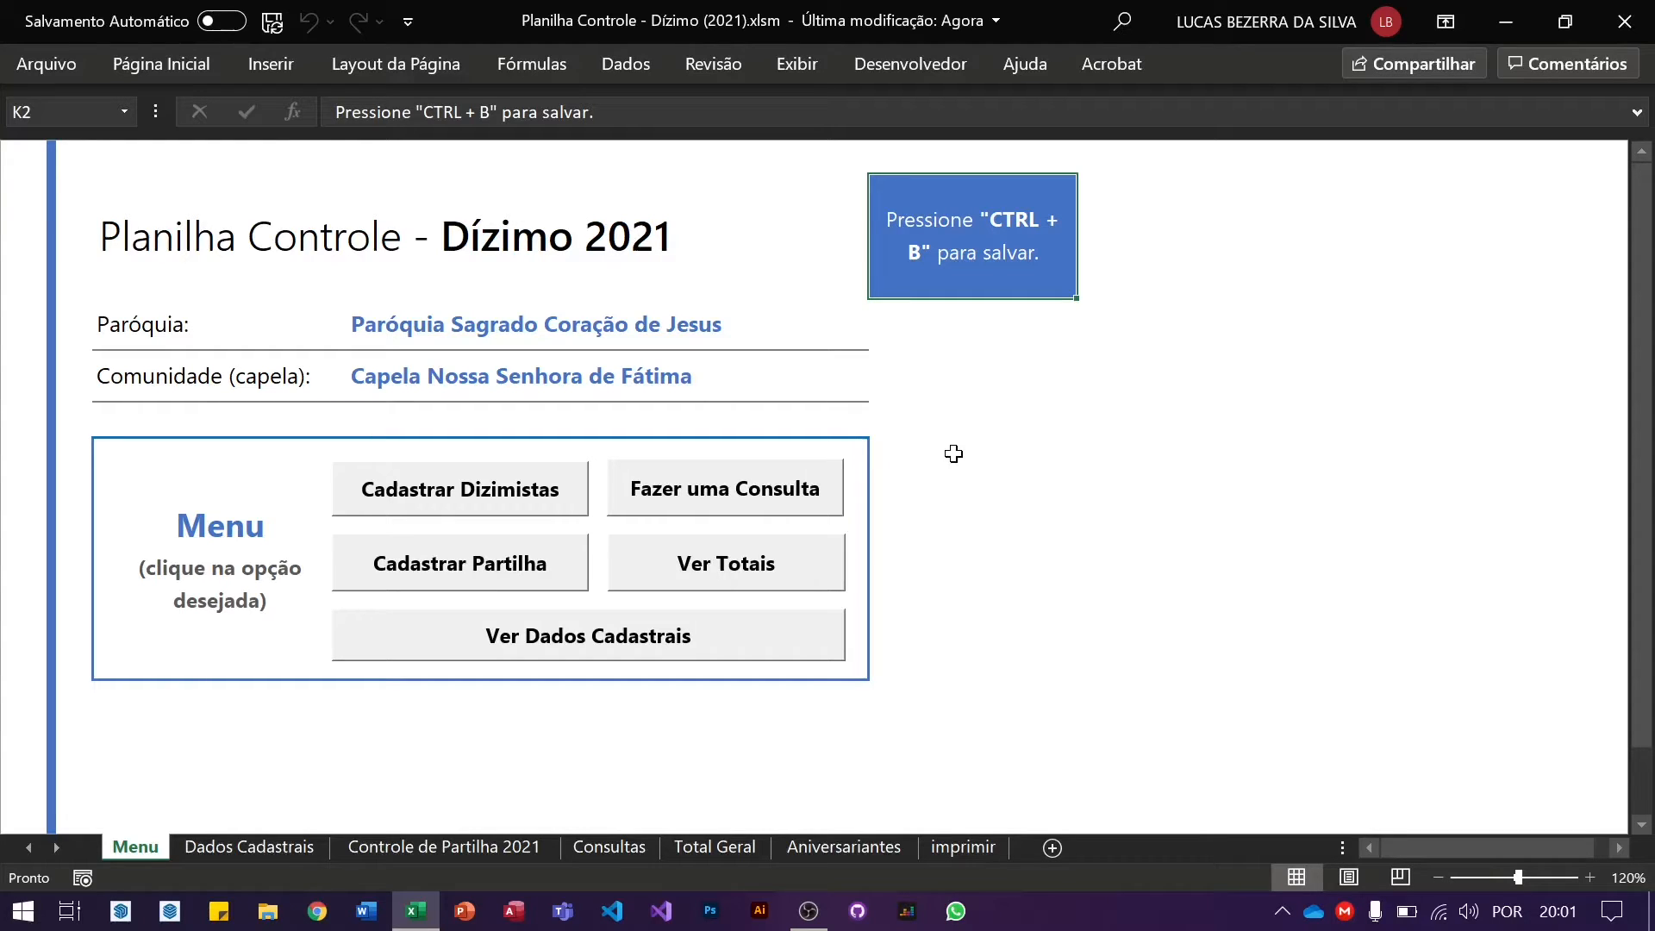
# Open the partilha registration sheet and enter 84,35 as the January amount for OFERTAS.
pyautogui.click(519, 573)
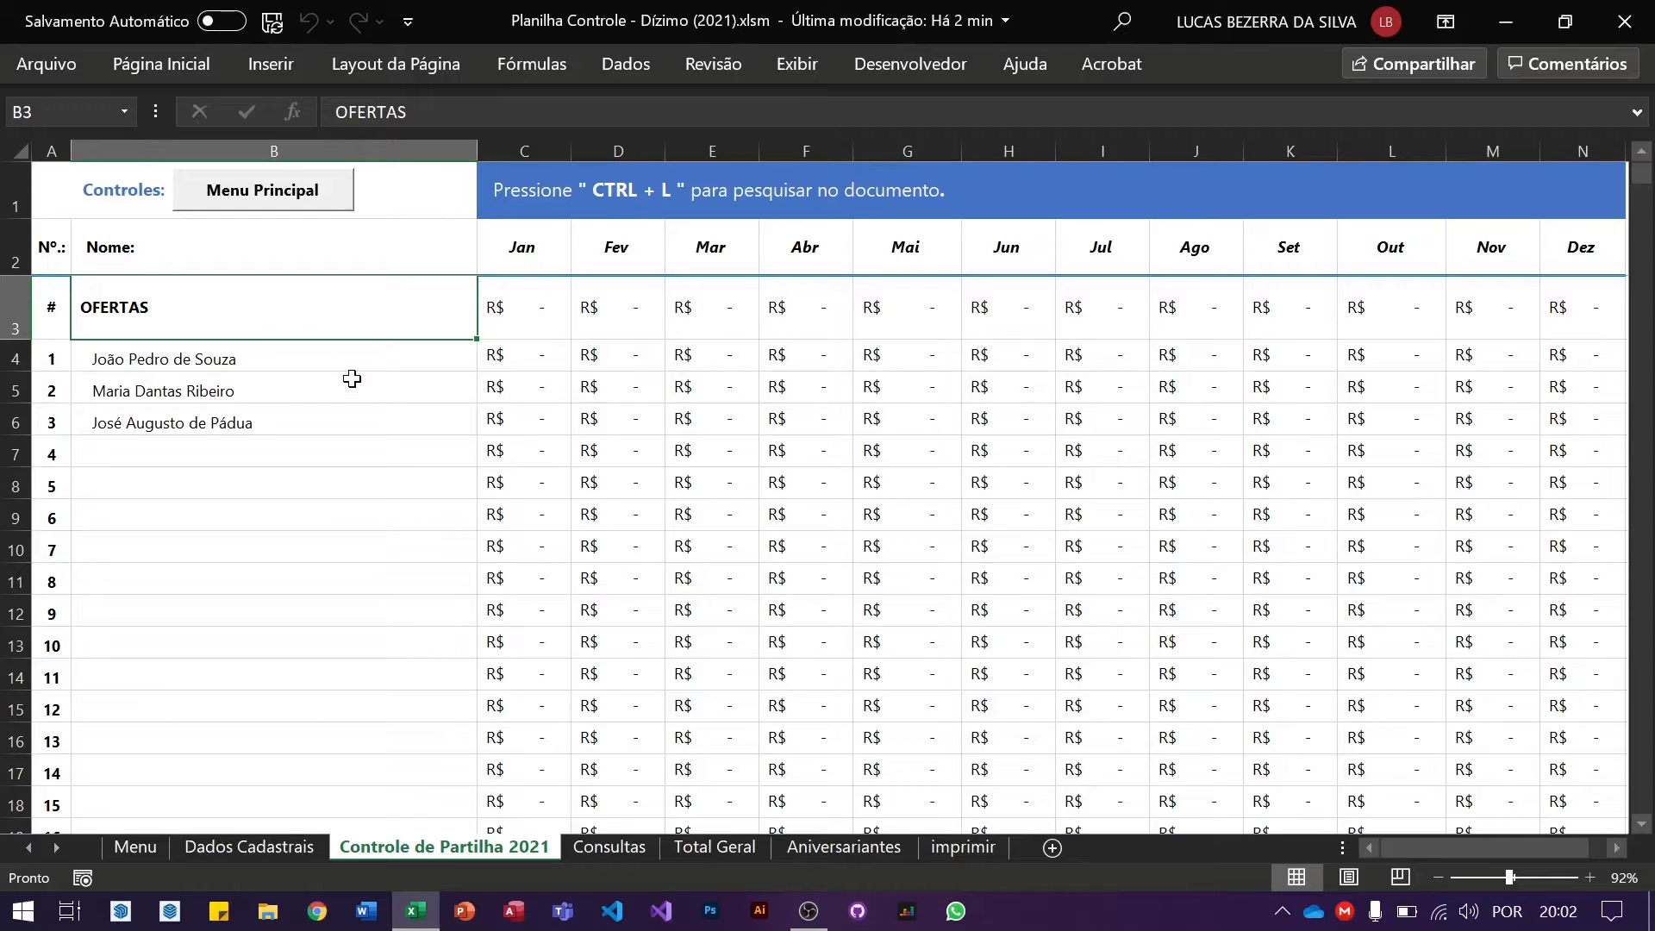
pyautogui.click(540, 329)
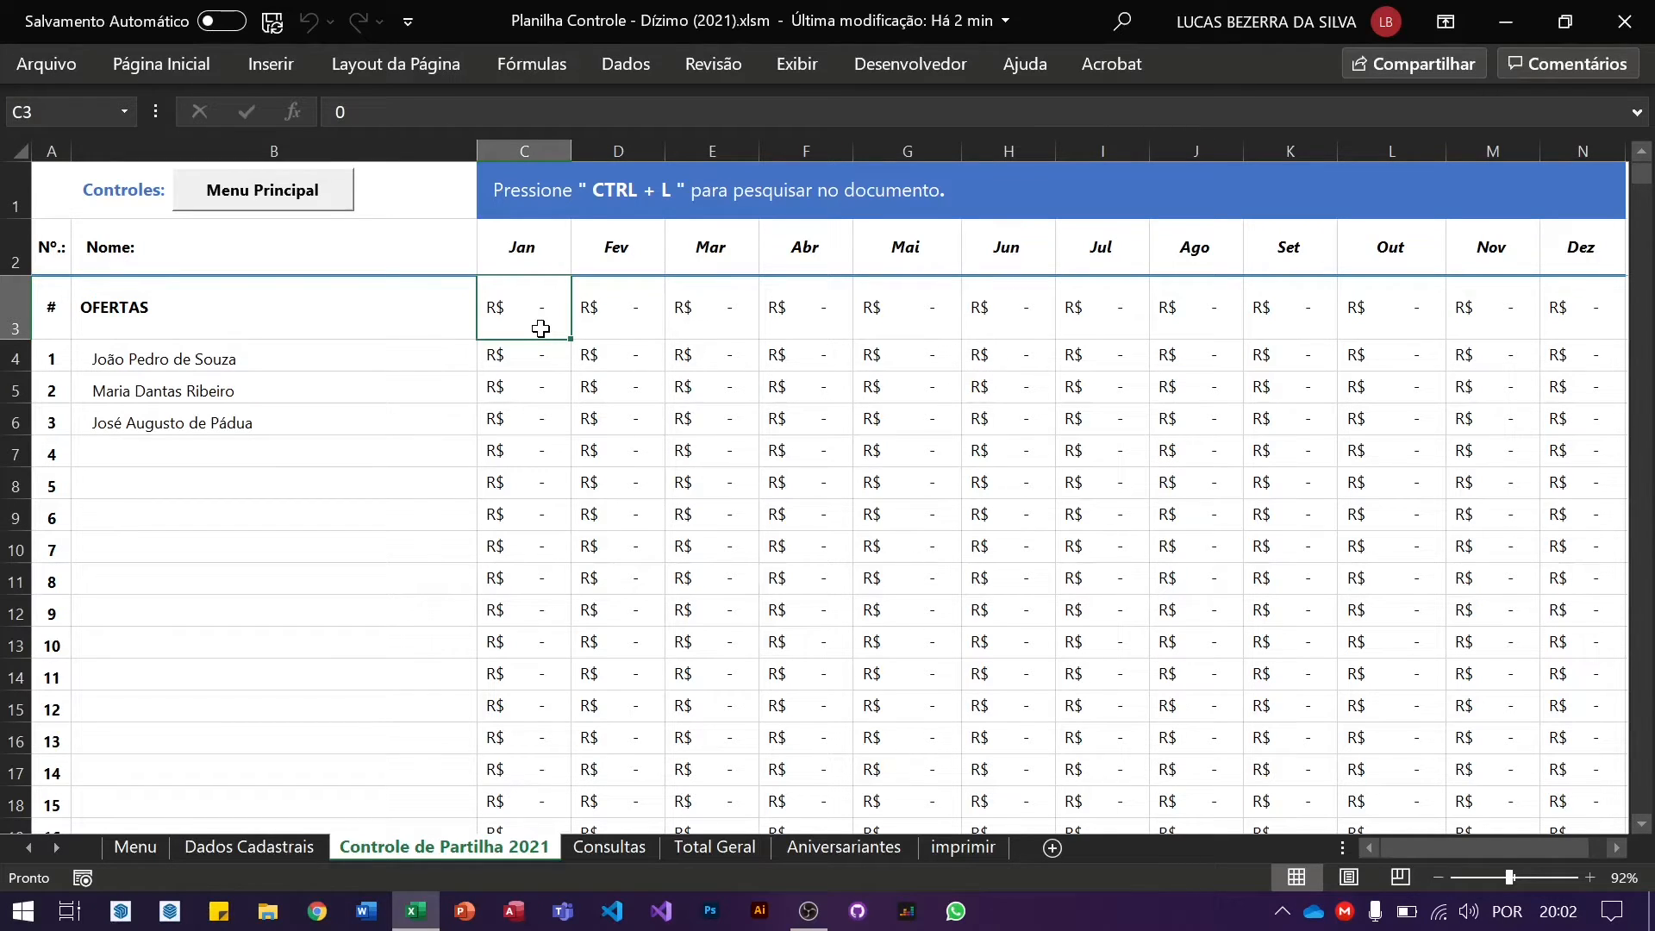
pyautogui.write('84')
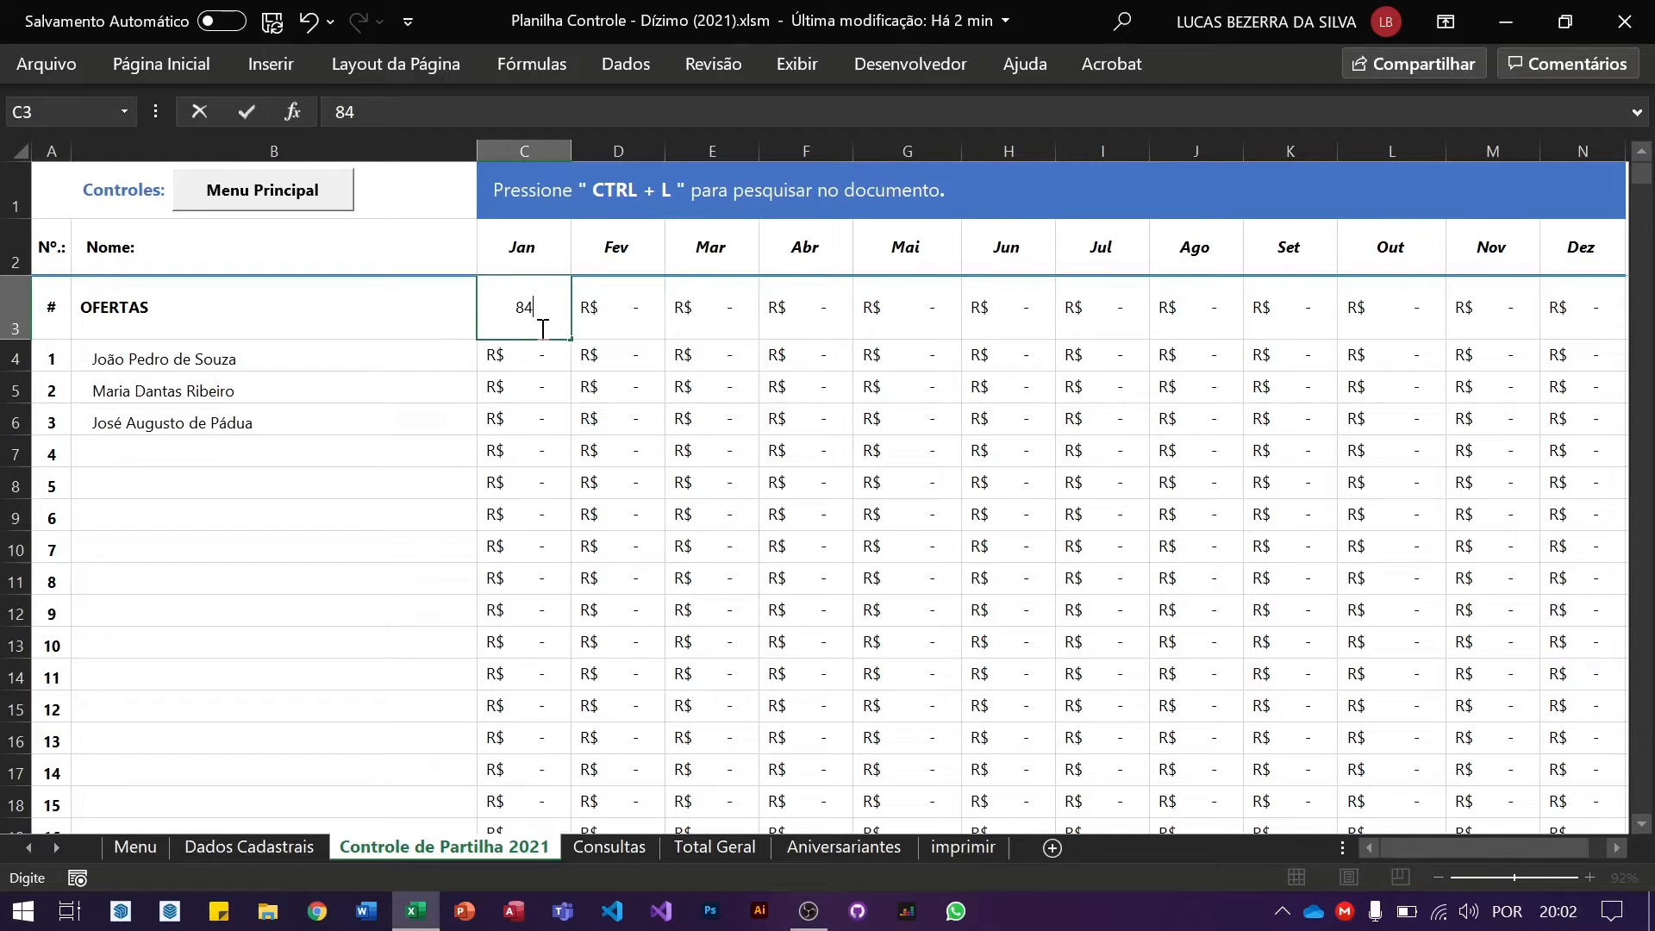
pyautogui.write(',35')
pyautogui.press('Return')
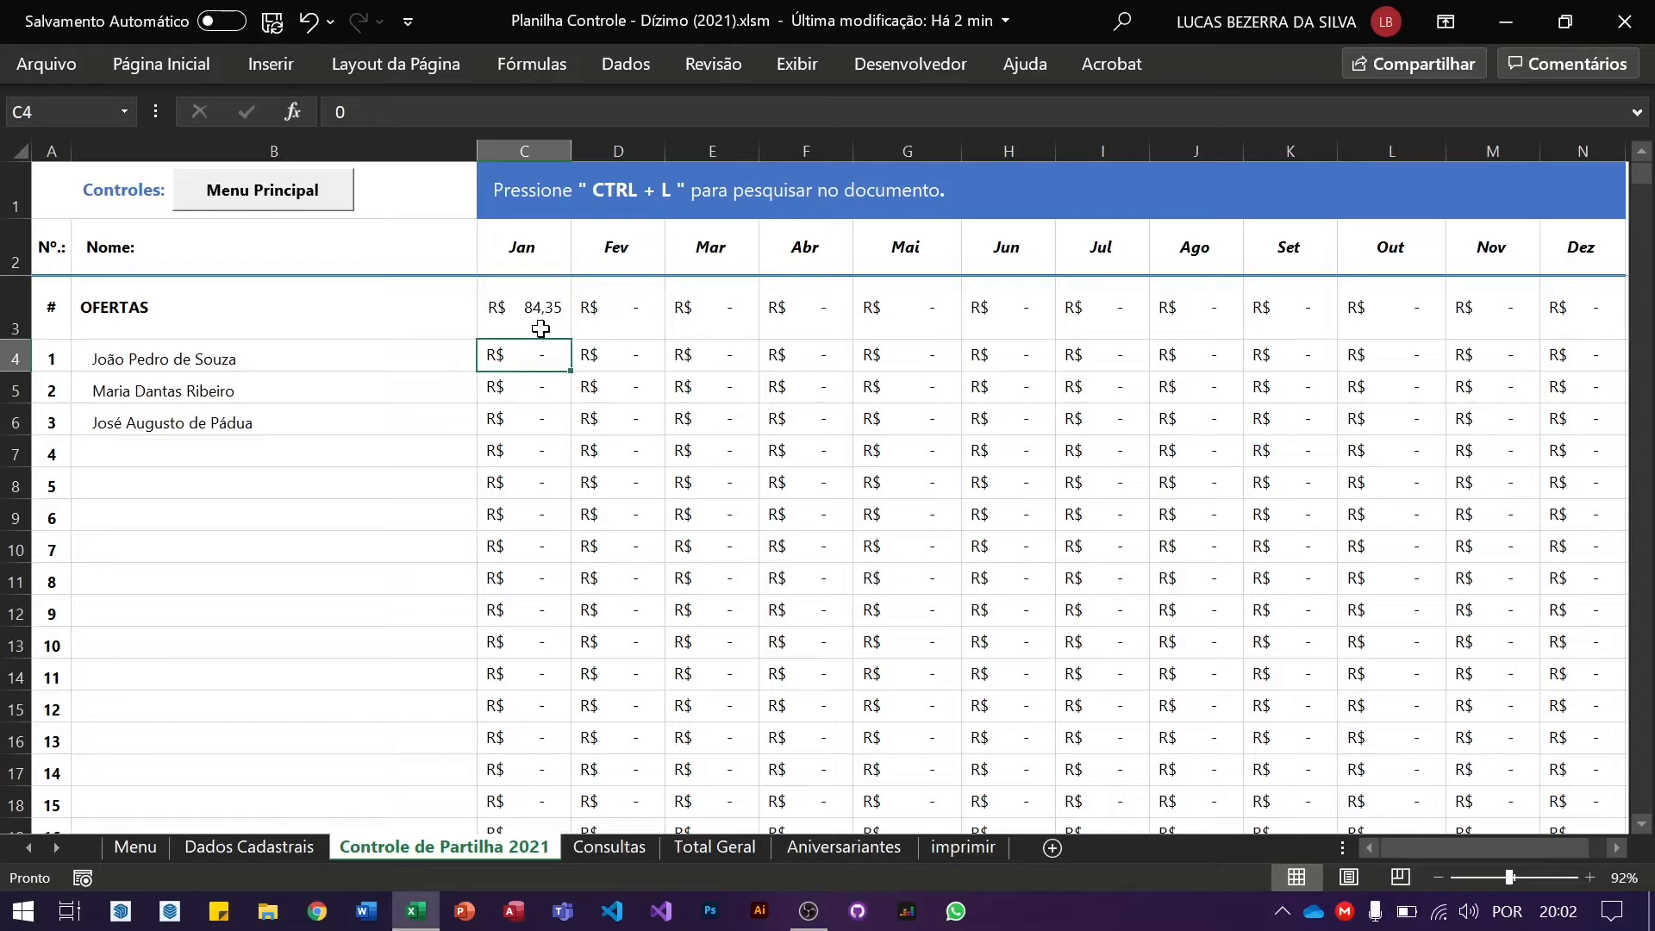
pyautogui.click(538, 317)
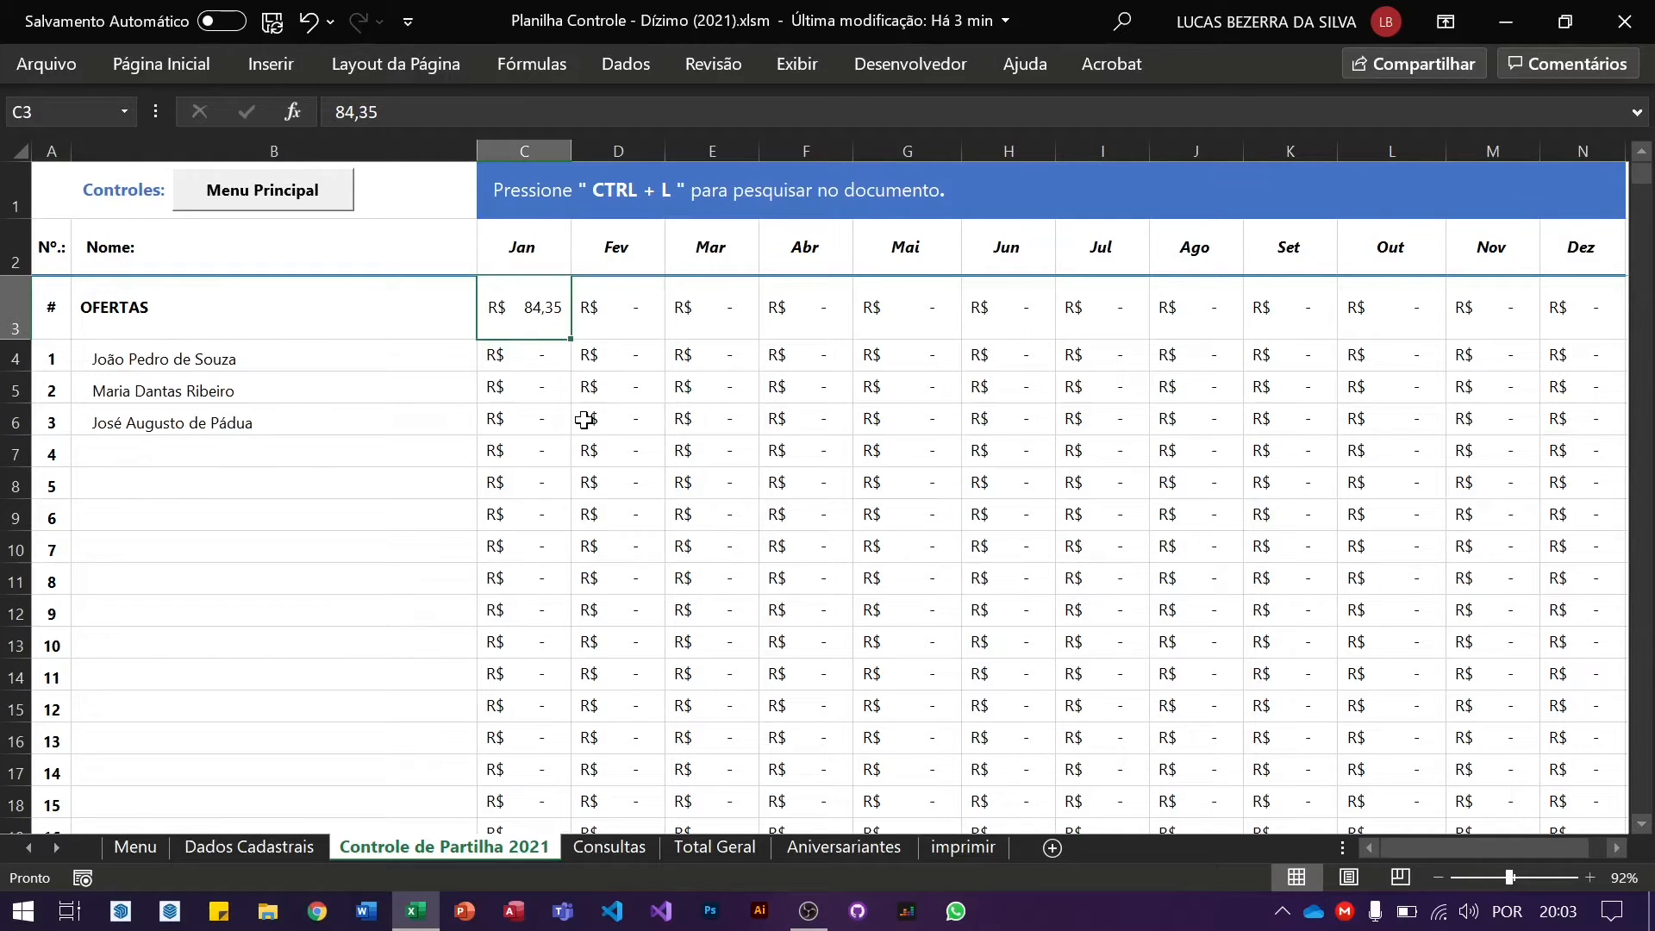
pyautogui.click(636, 351)
pyautogui.click(511, 311)
pyautogui.press('F2')
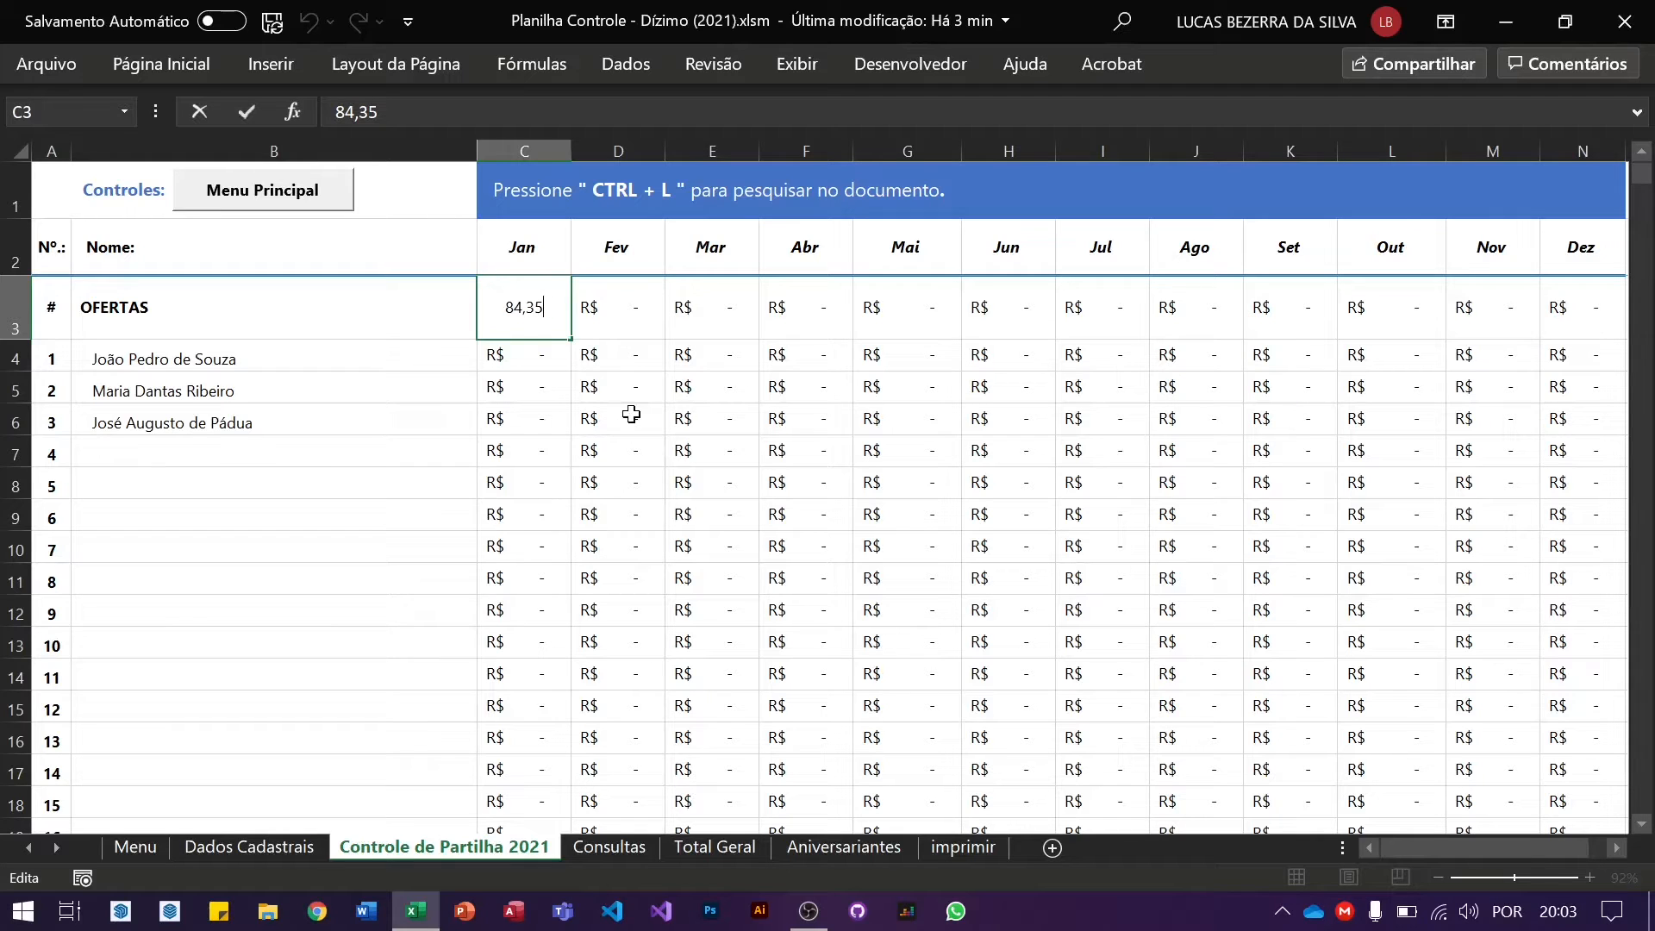
pyautogui.hotkey('ctrl', 'Return')
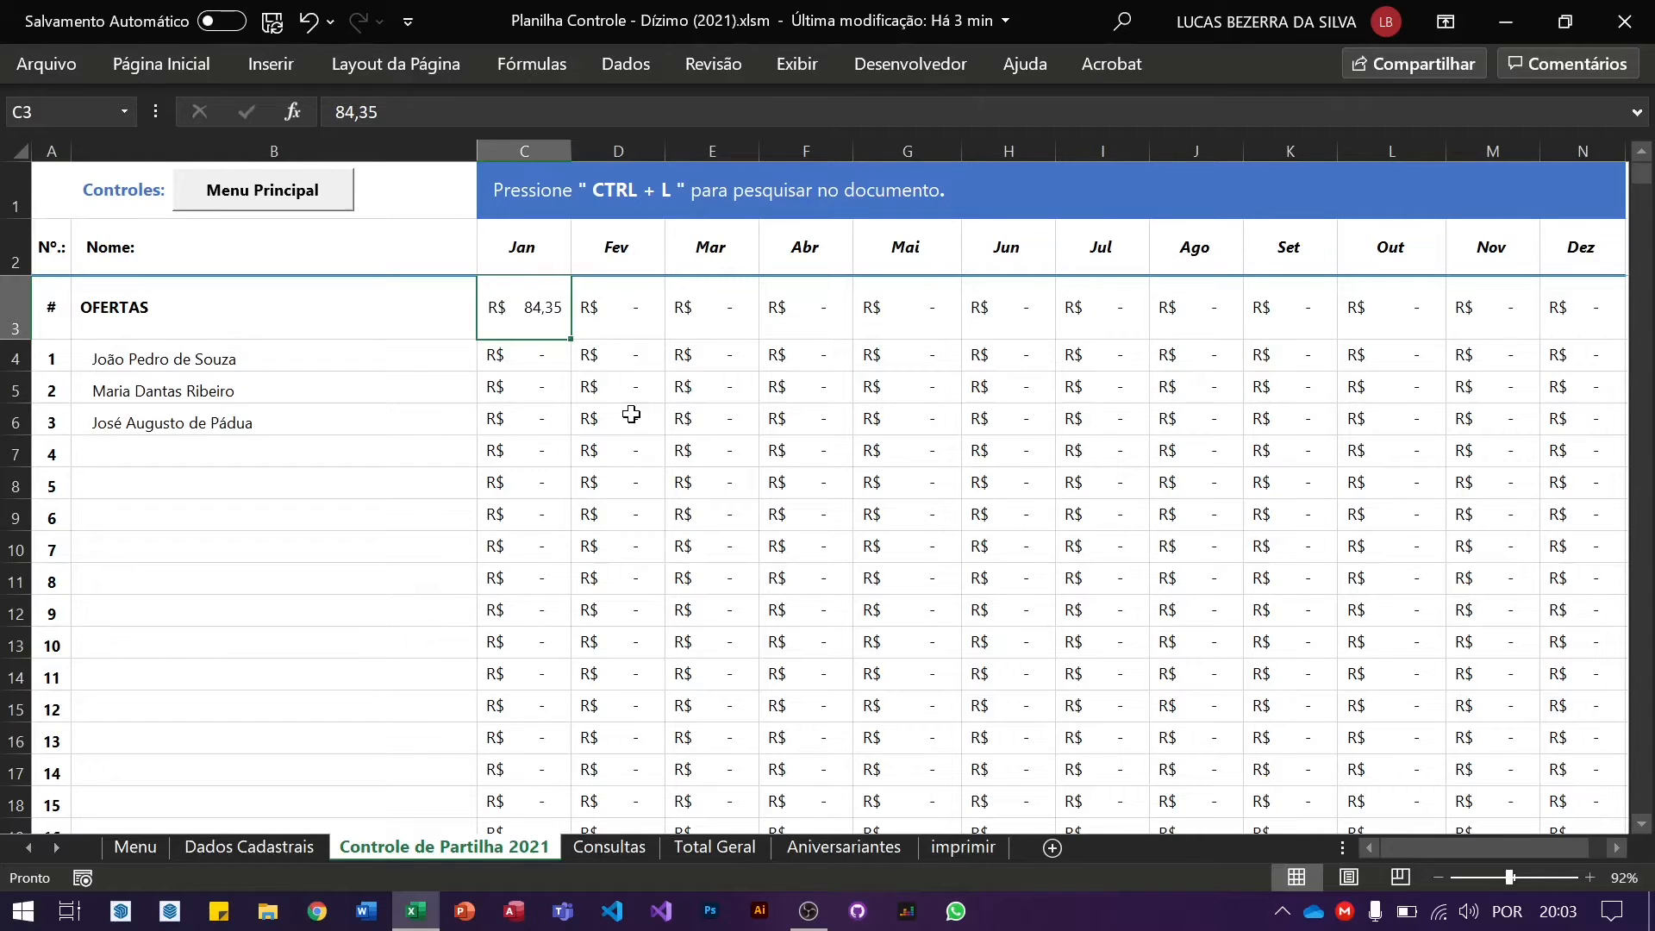
# Turn the January OFERTAS amount into the sum =84,35+72,50.
pyautogui.doubleClick(535, 311)
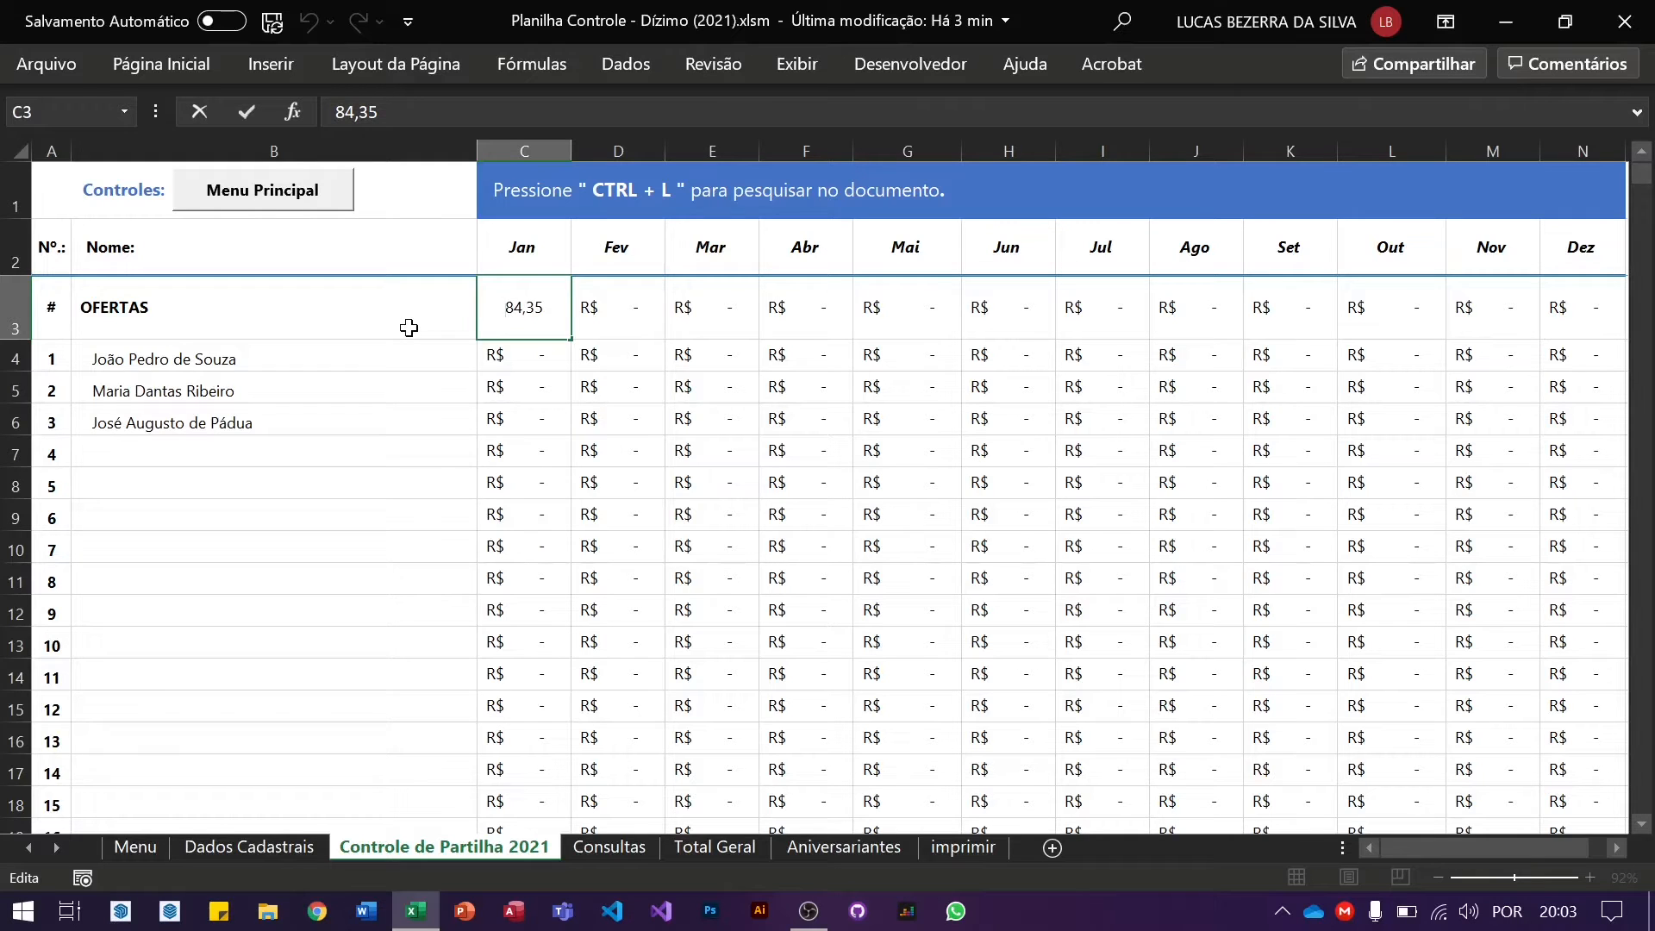
pyautogui.write('=')
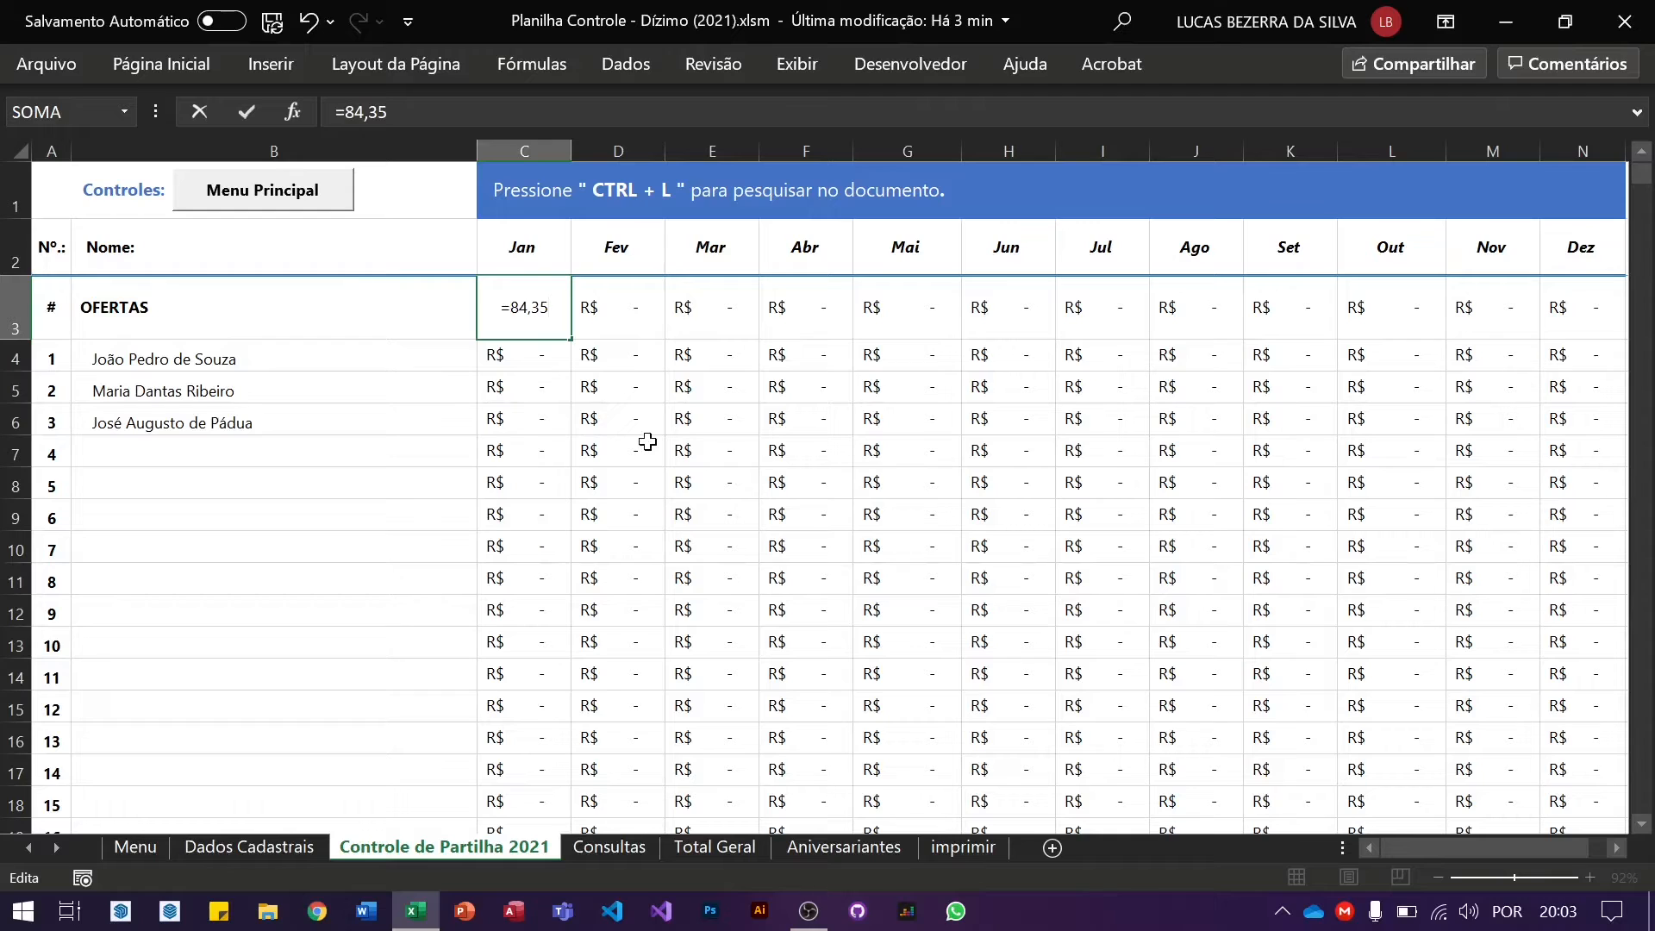
pyautogui.write('+72,5')
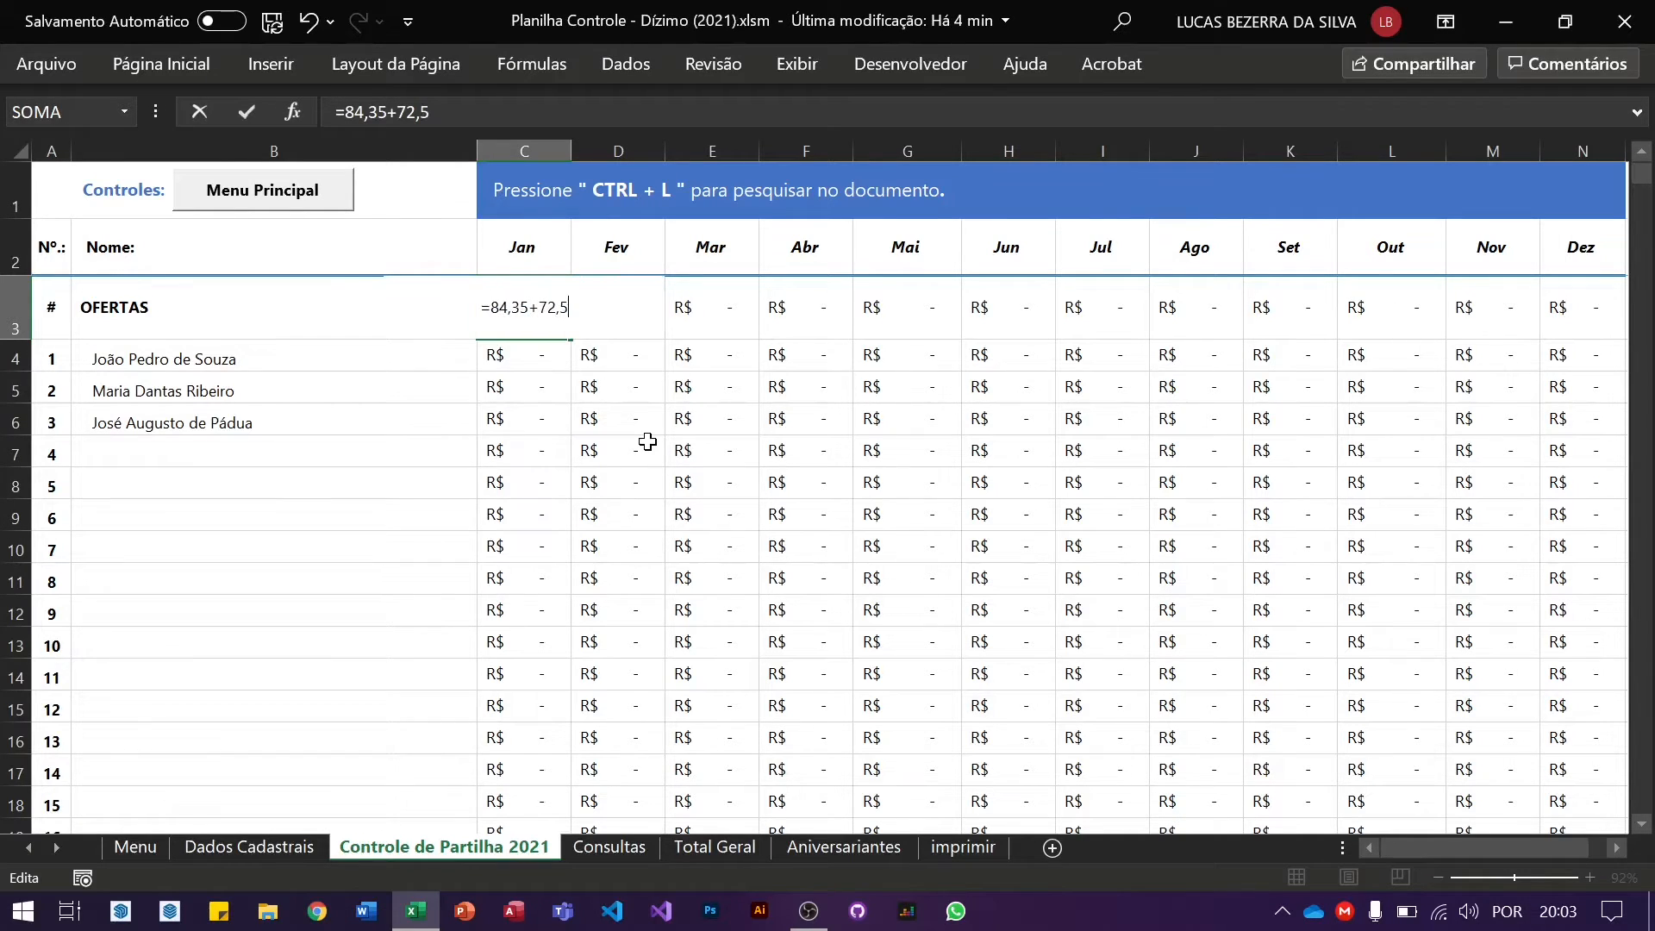
pyautogui.write('0')
pyautogui.press('Return')
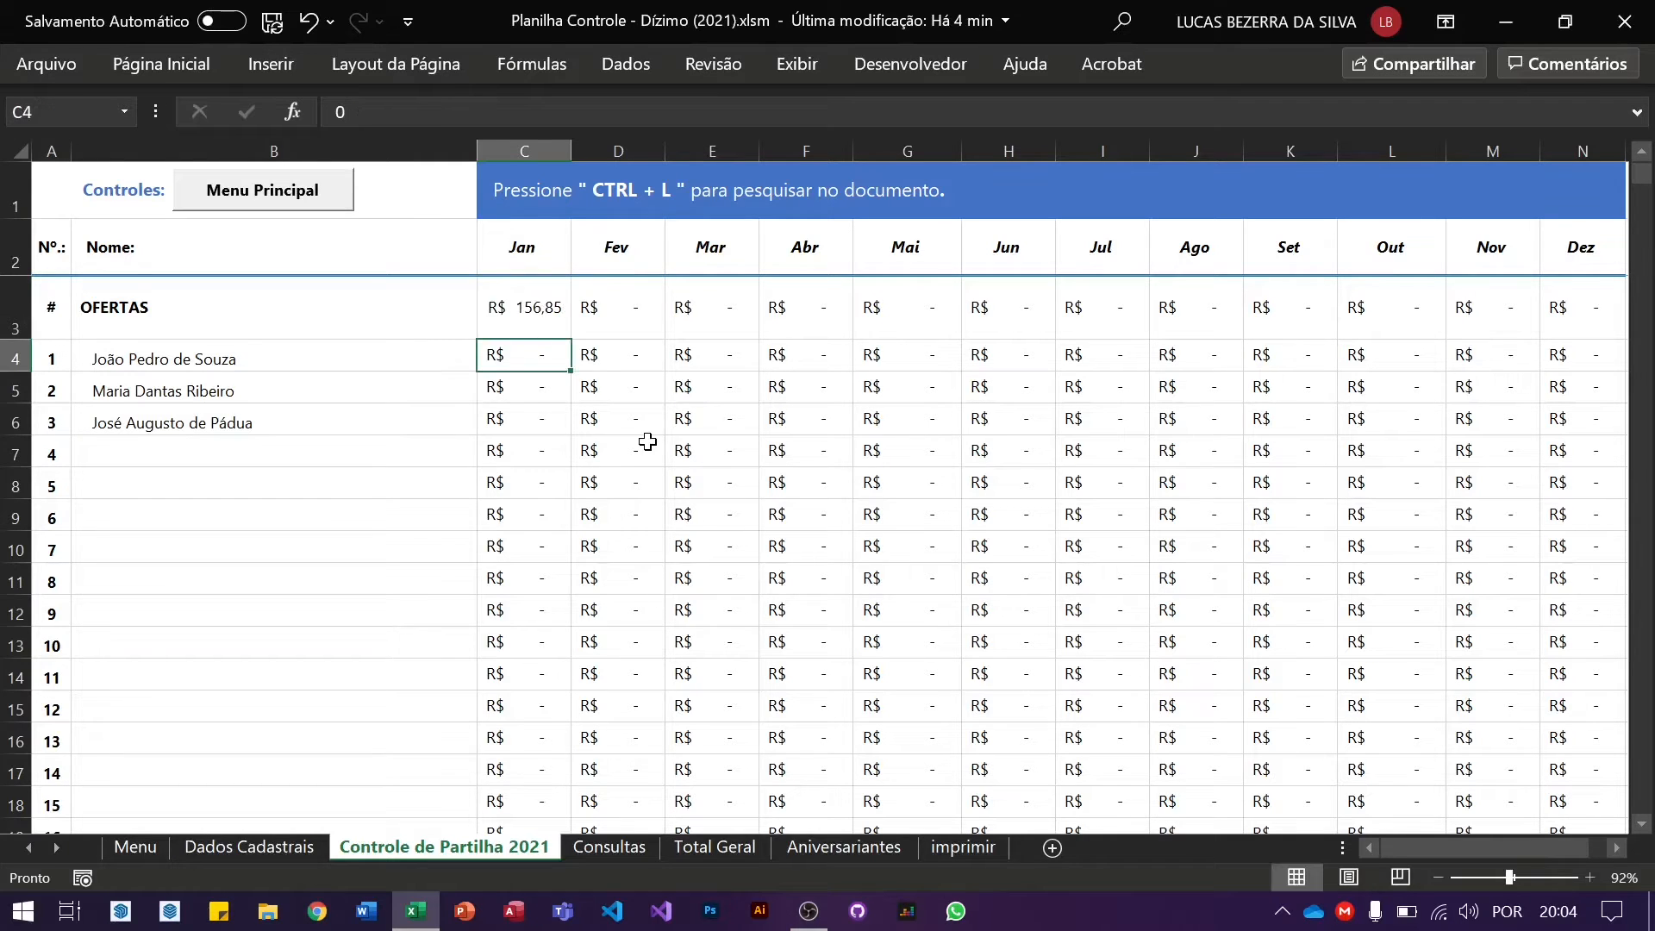
# Add a further 45,90 to the sum in the January OFERTAS cell.
pyautogui.press('Up')
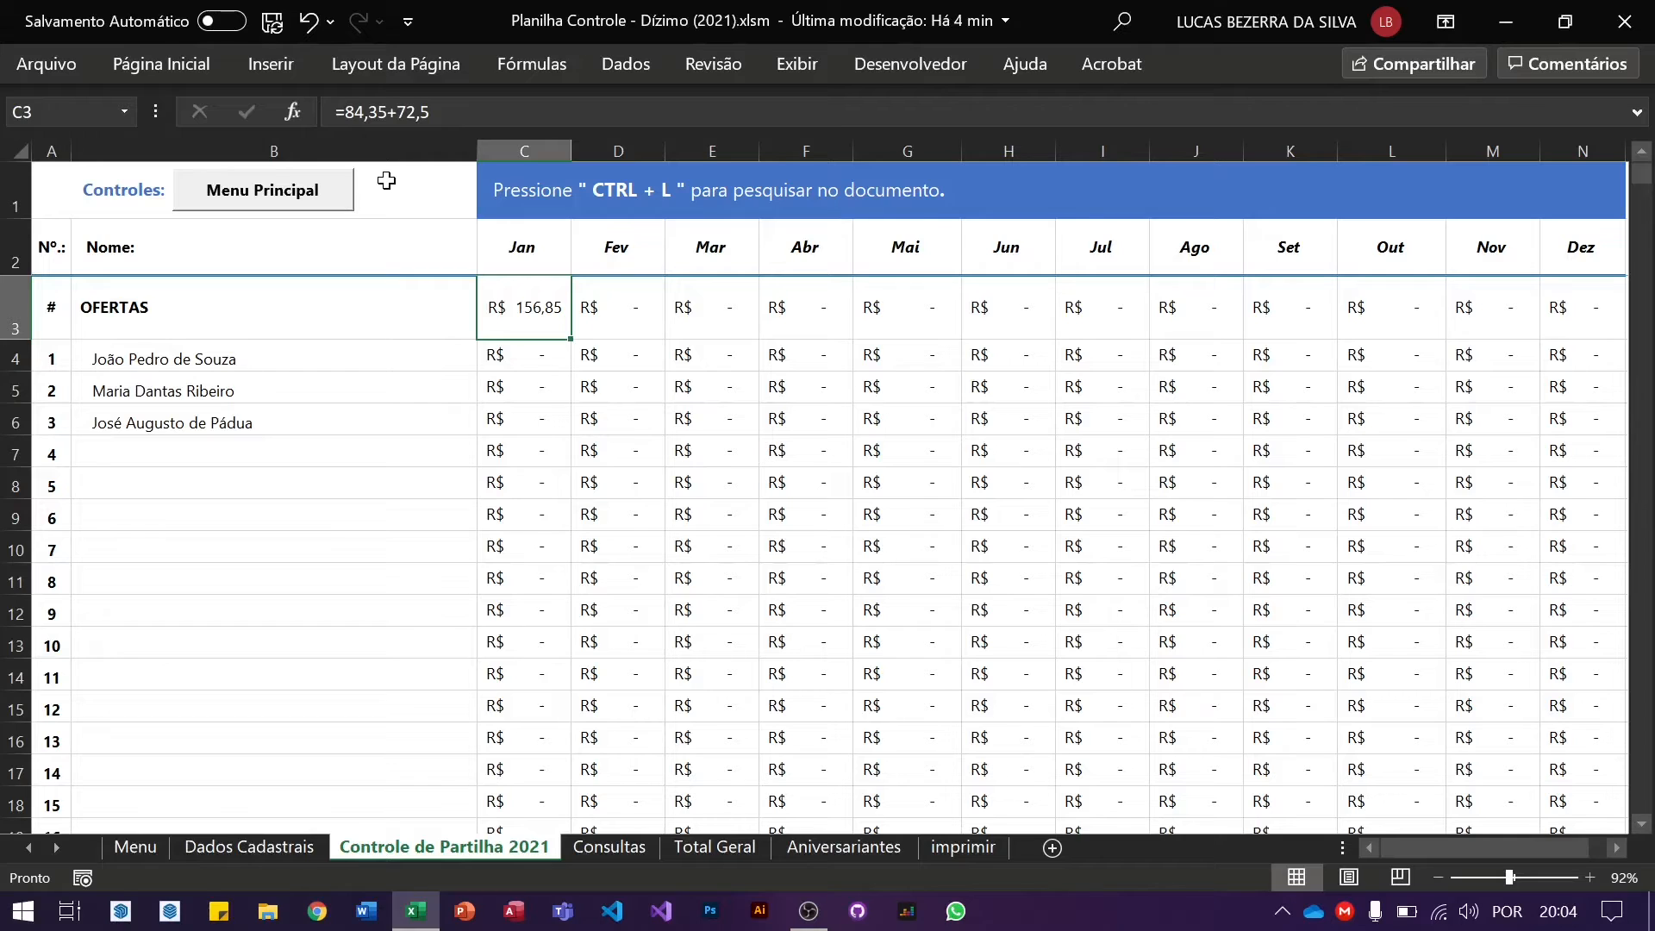
pyautogui.doubleClick(529, 304)
pyautogui.press('Escape')
pyautogui.click(502, 108)
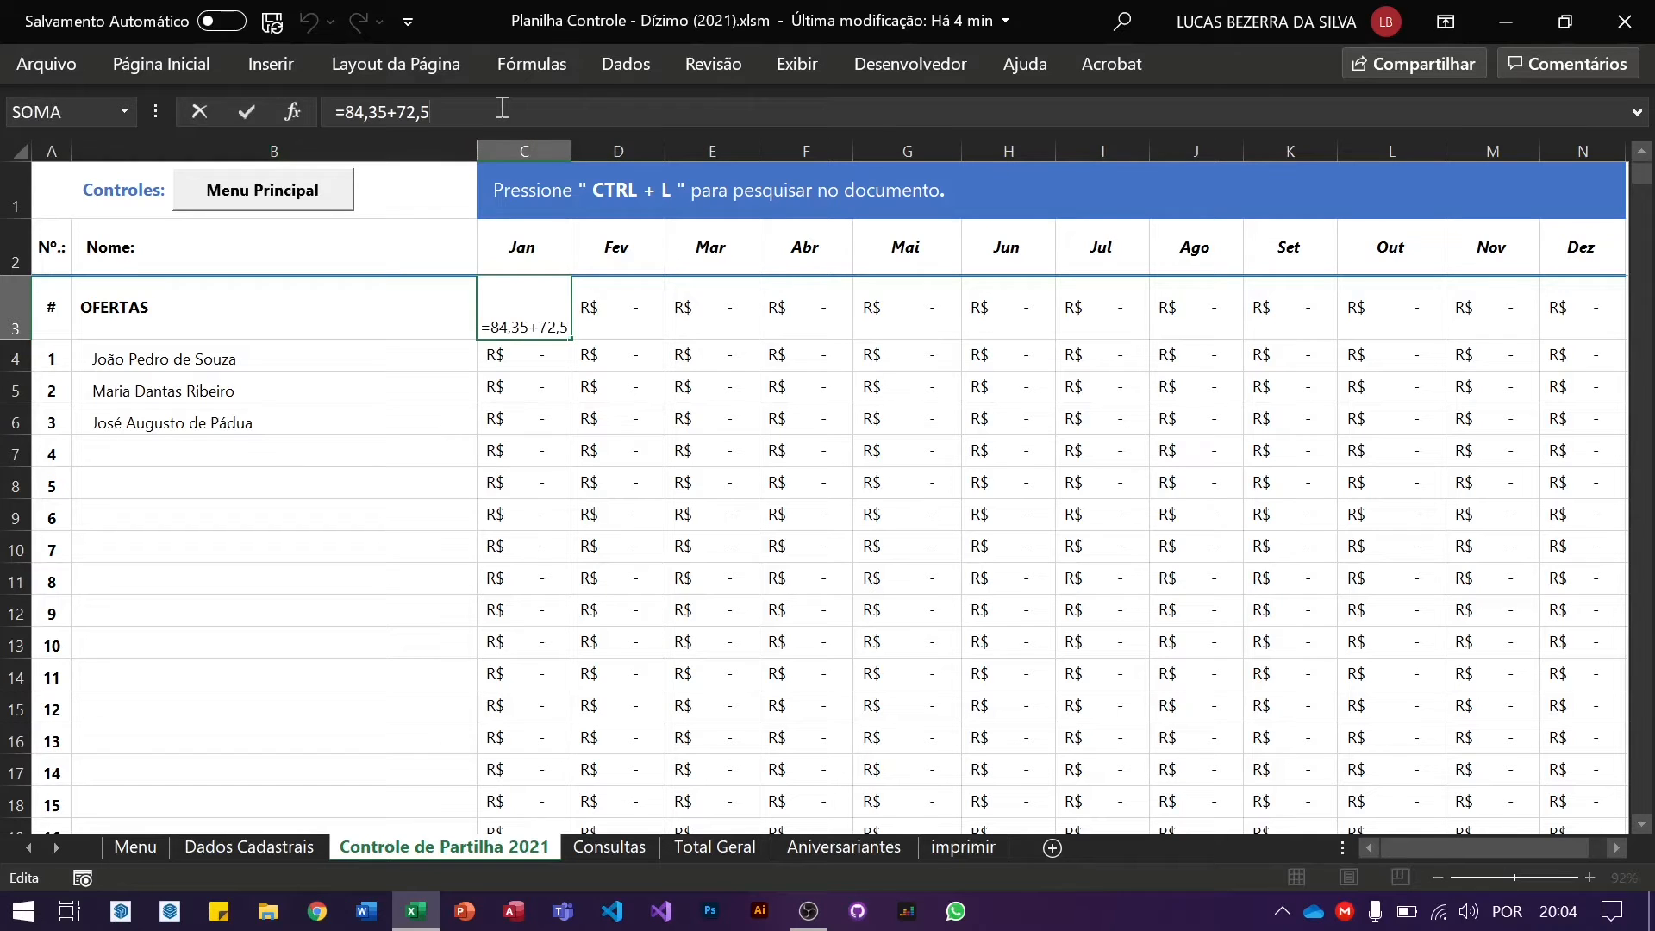
pyautogui.write('+')
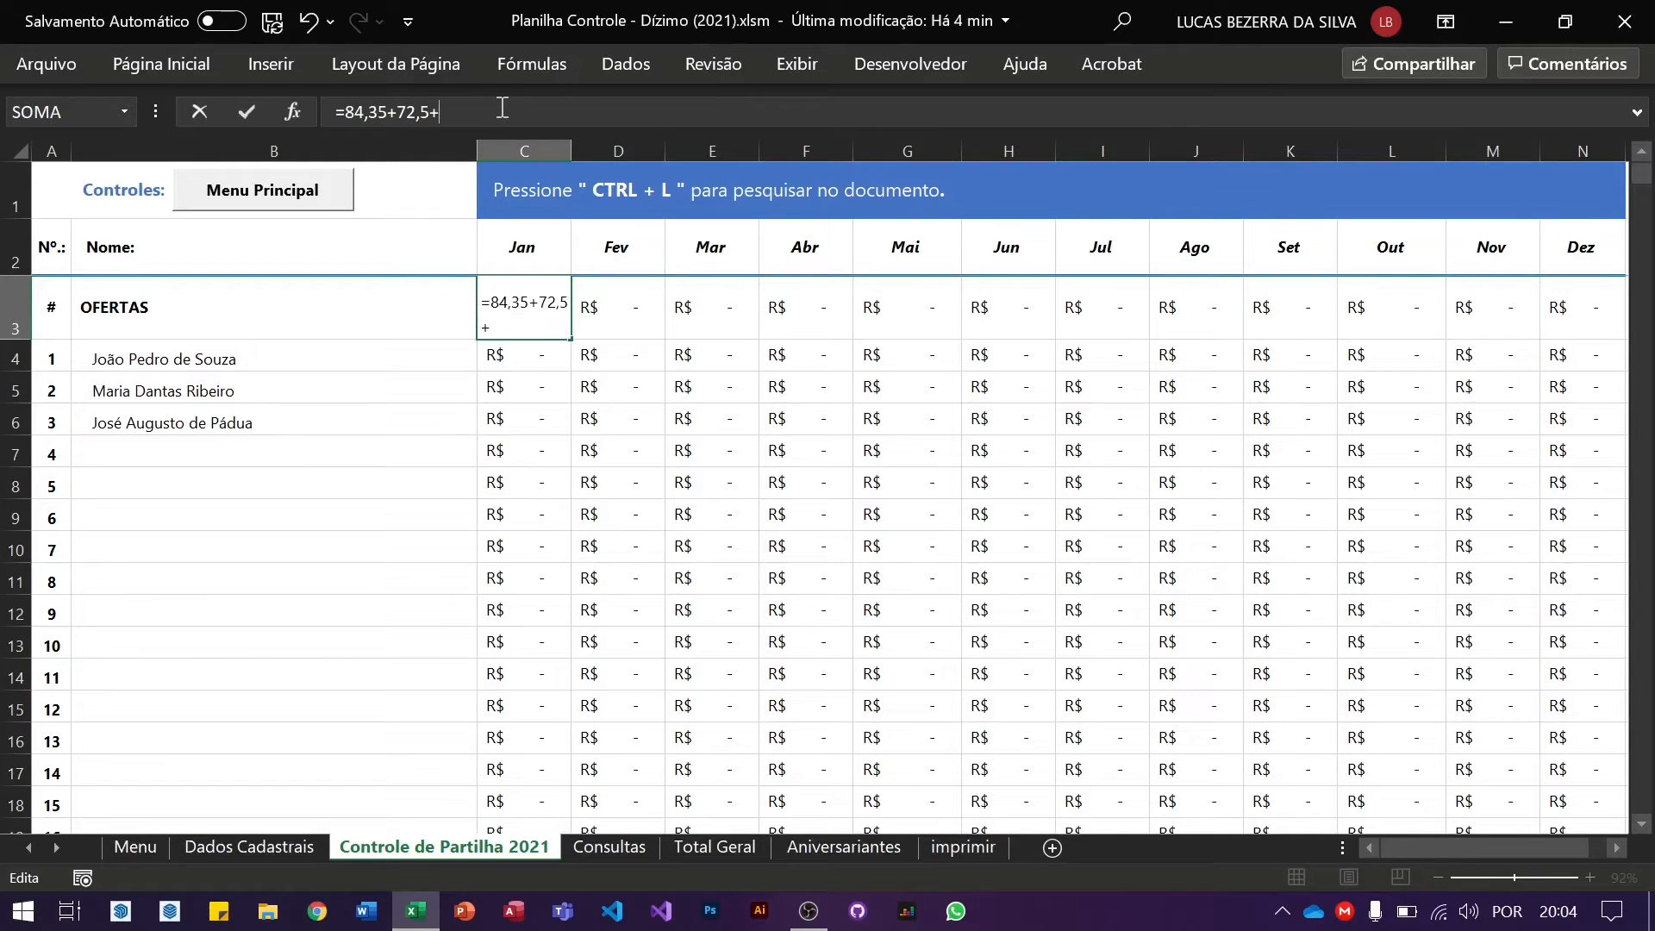
pyautogui.write('45,90')
pyautogui.press('Return')
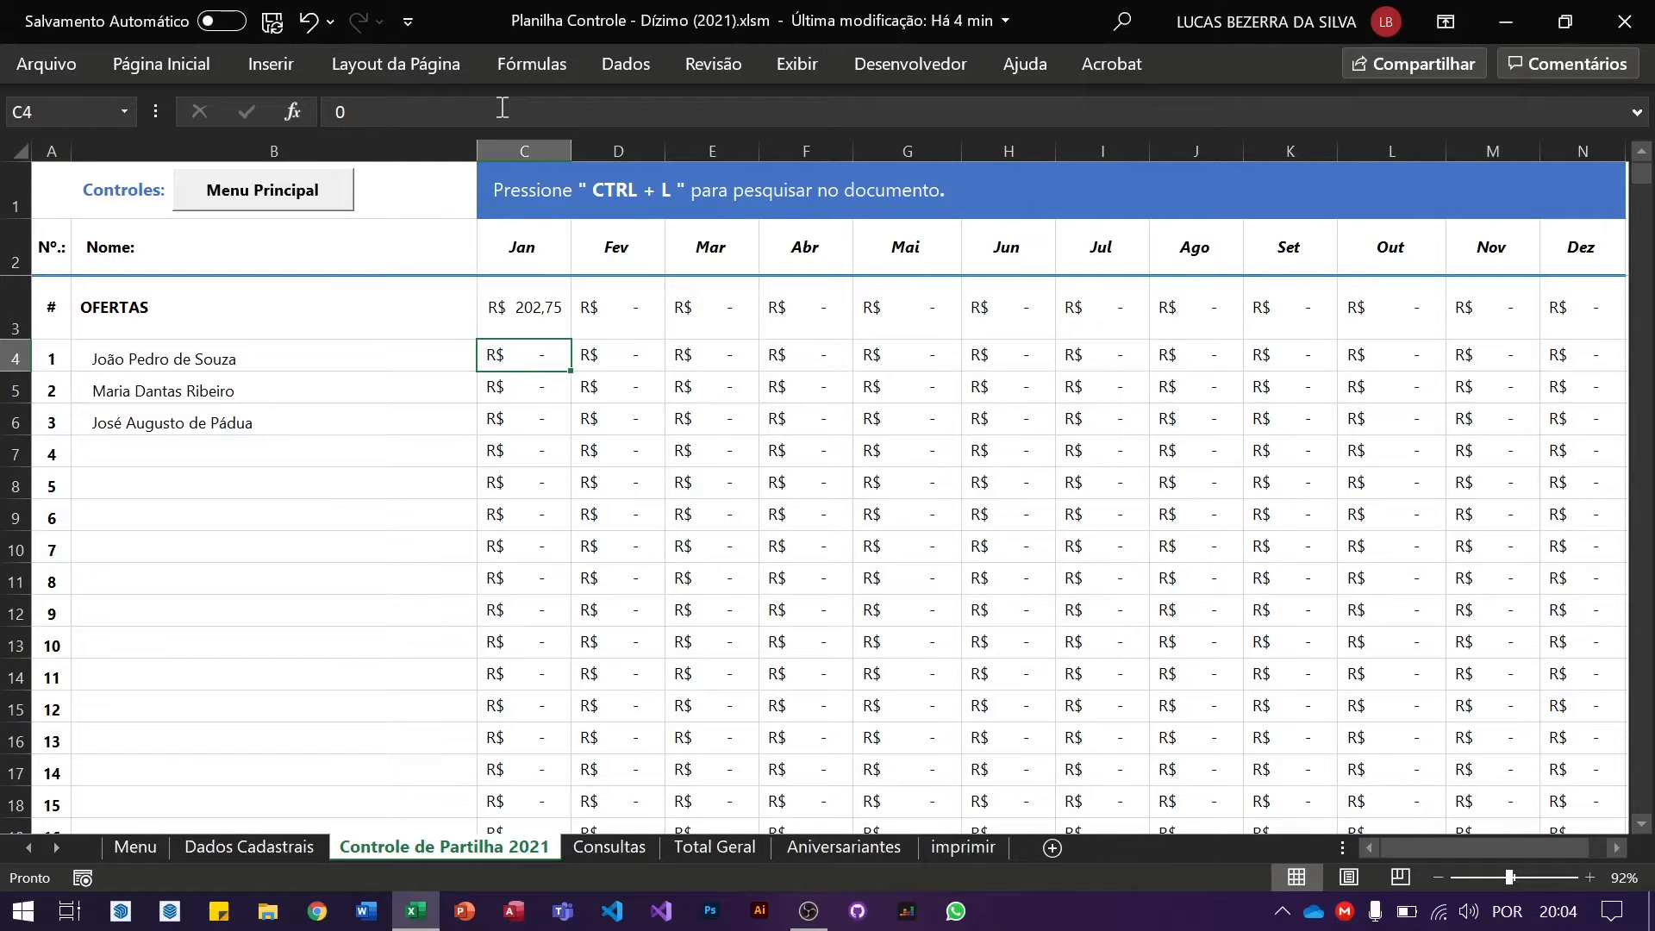
# Enter January contributions of 60, 70 and 50 for tithers number 1, 2 and 3.
pyautogui.write('60')
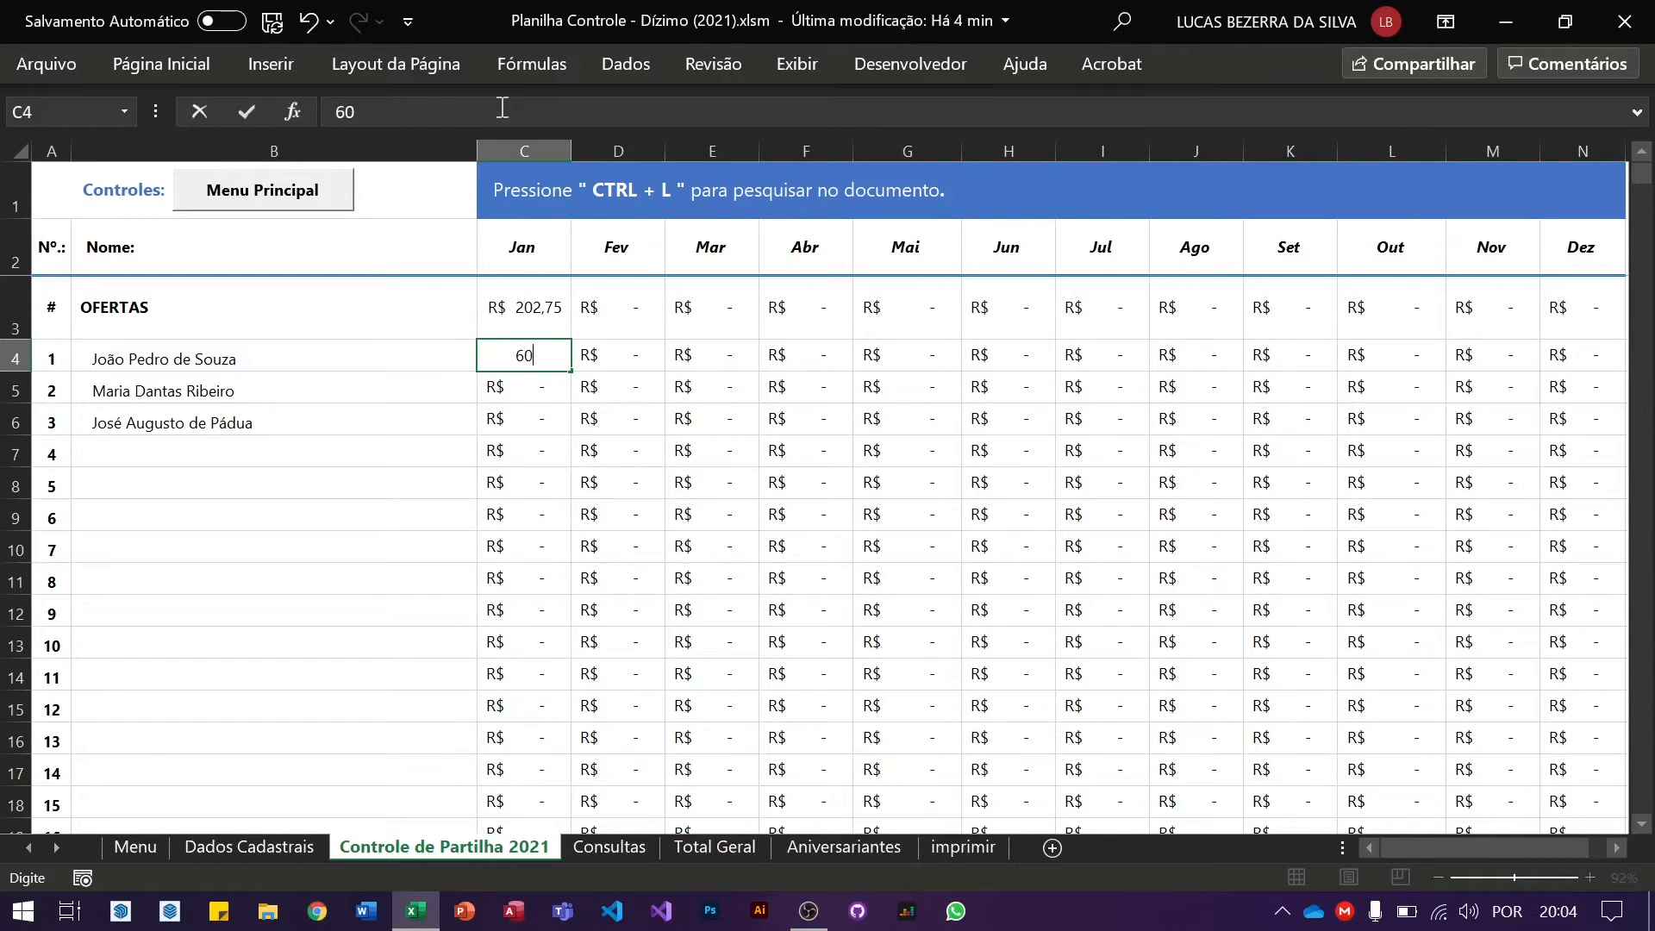
pyautogui.press('Return')
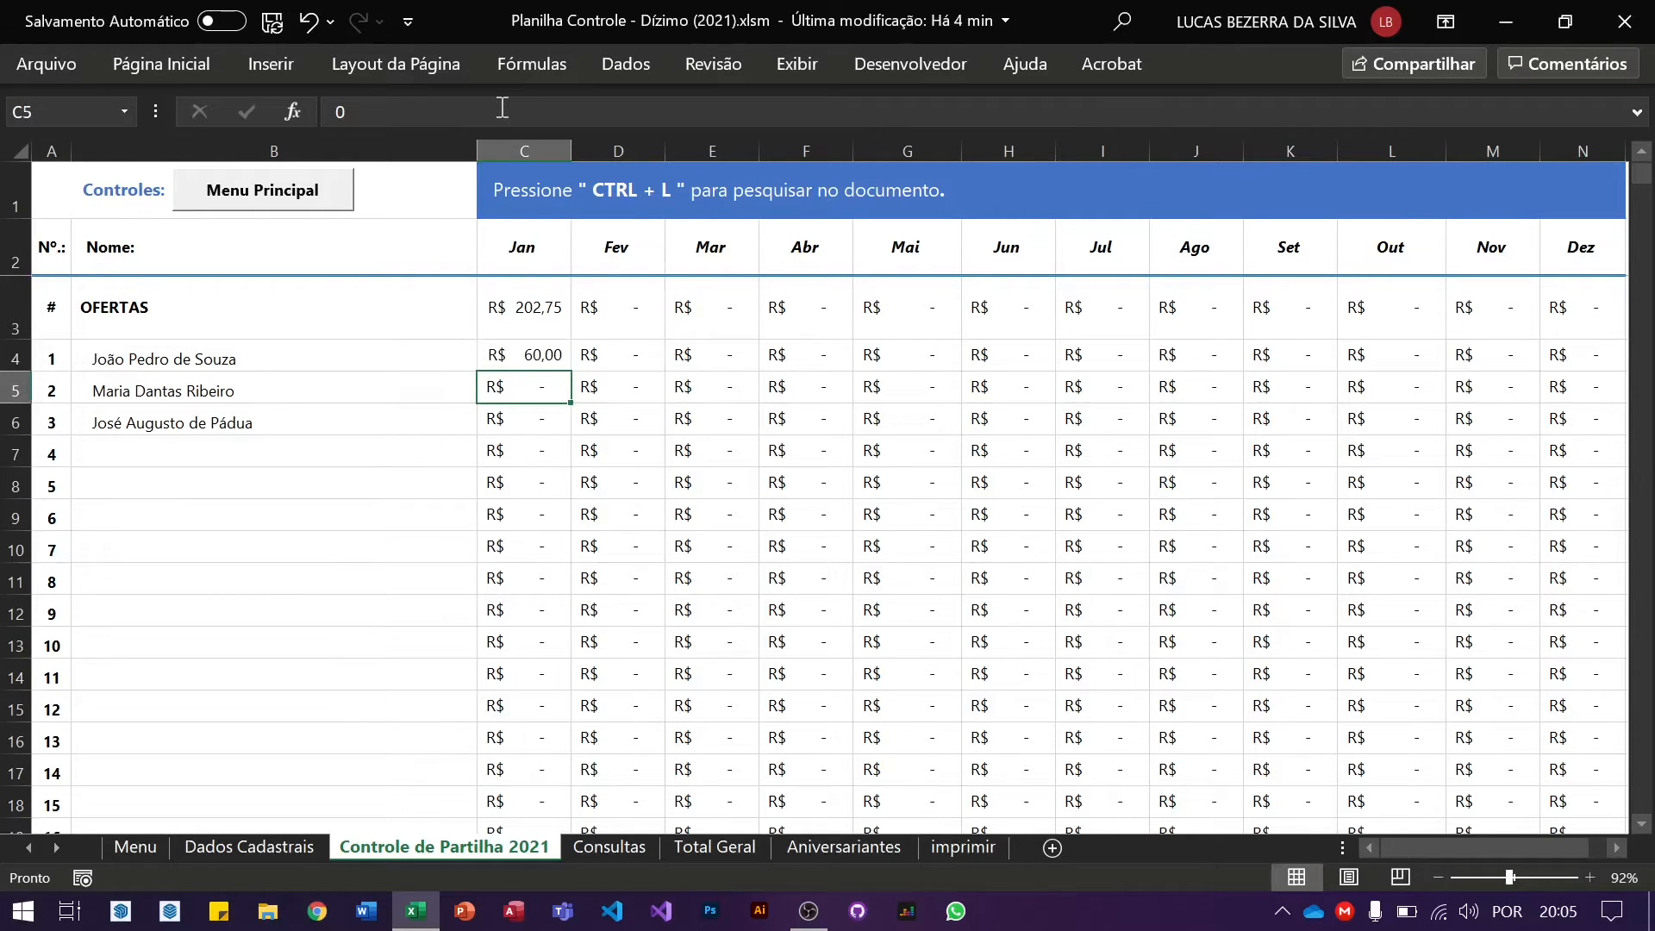
pyautogui.write('70')
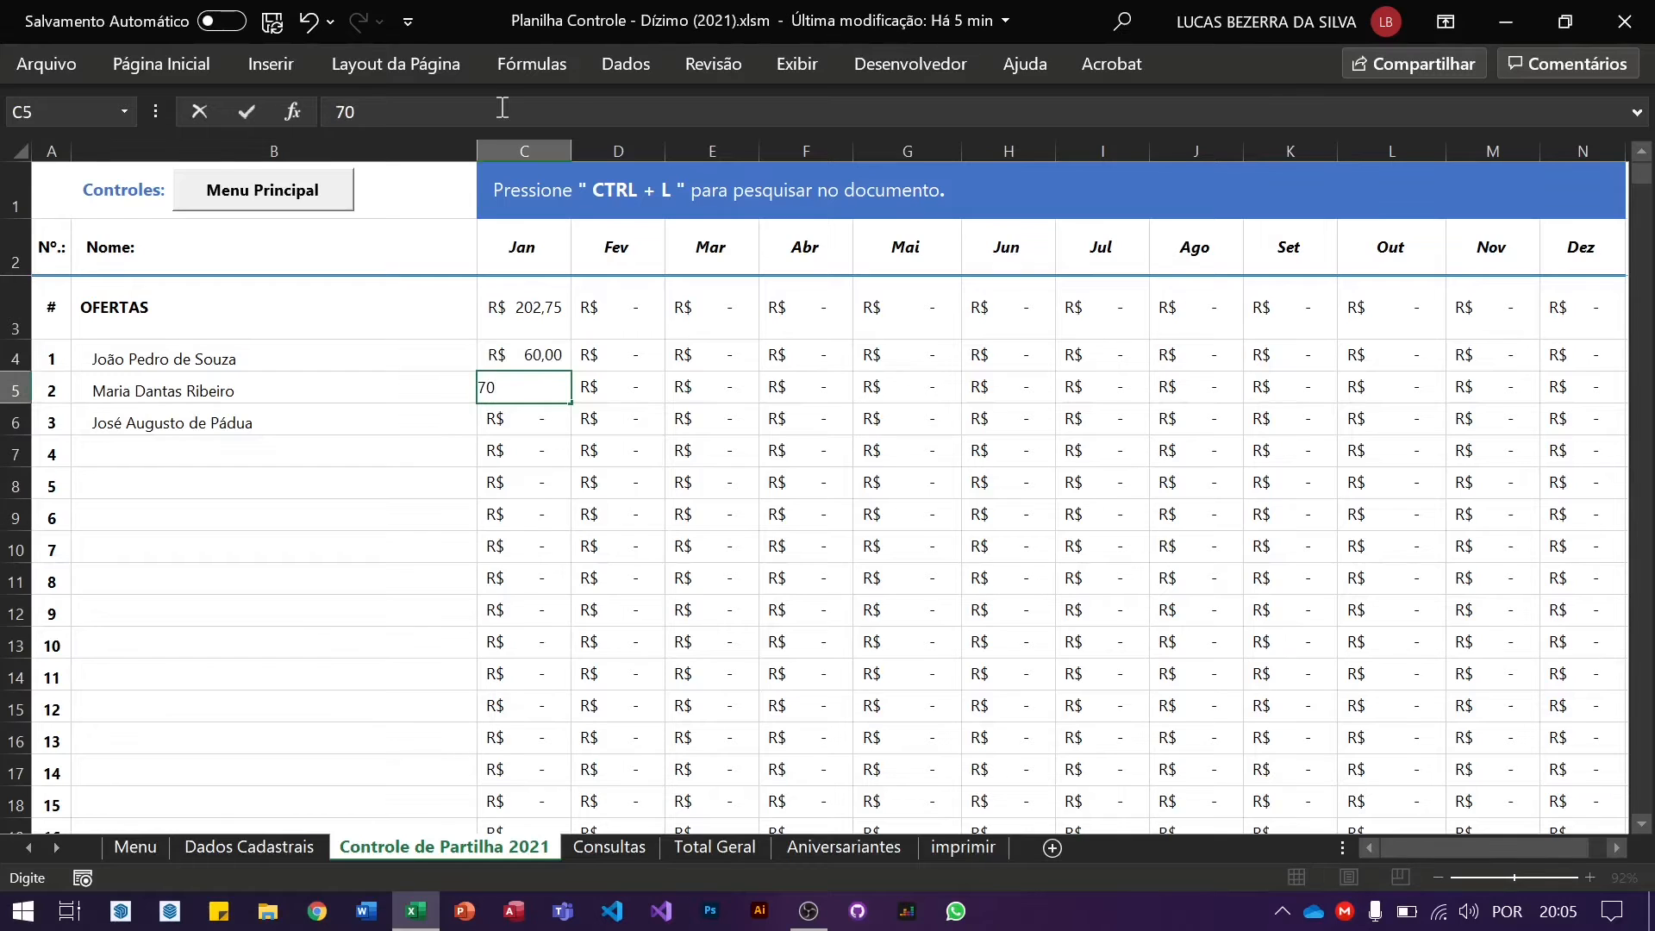
pyautogui.press('Return')
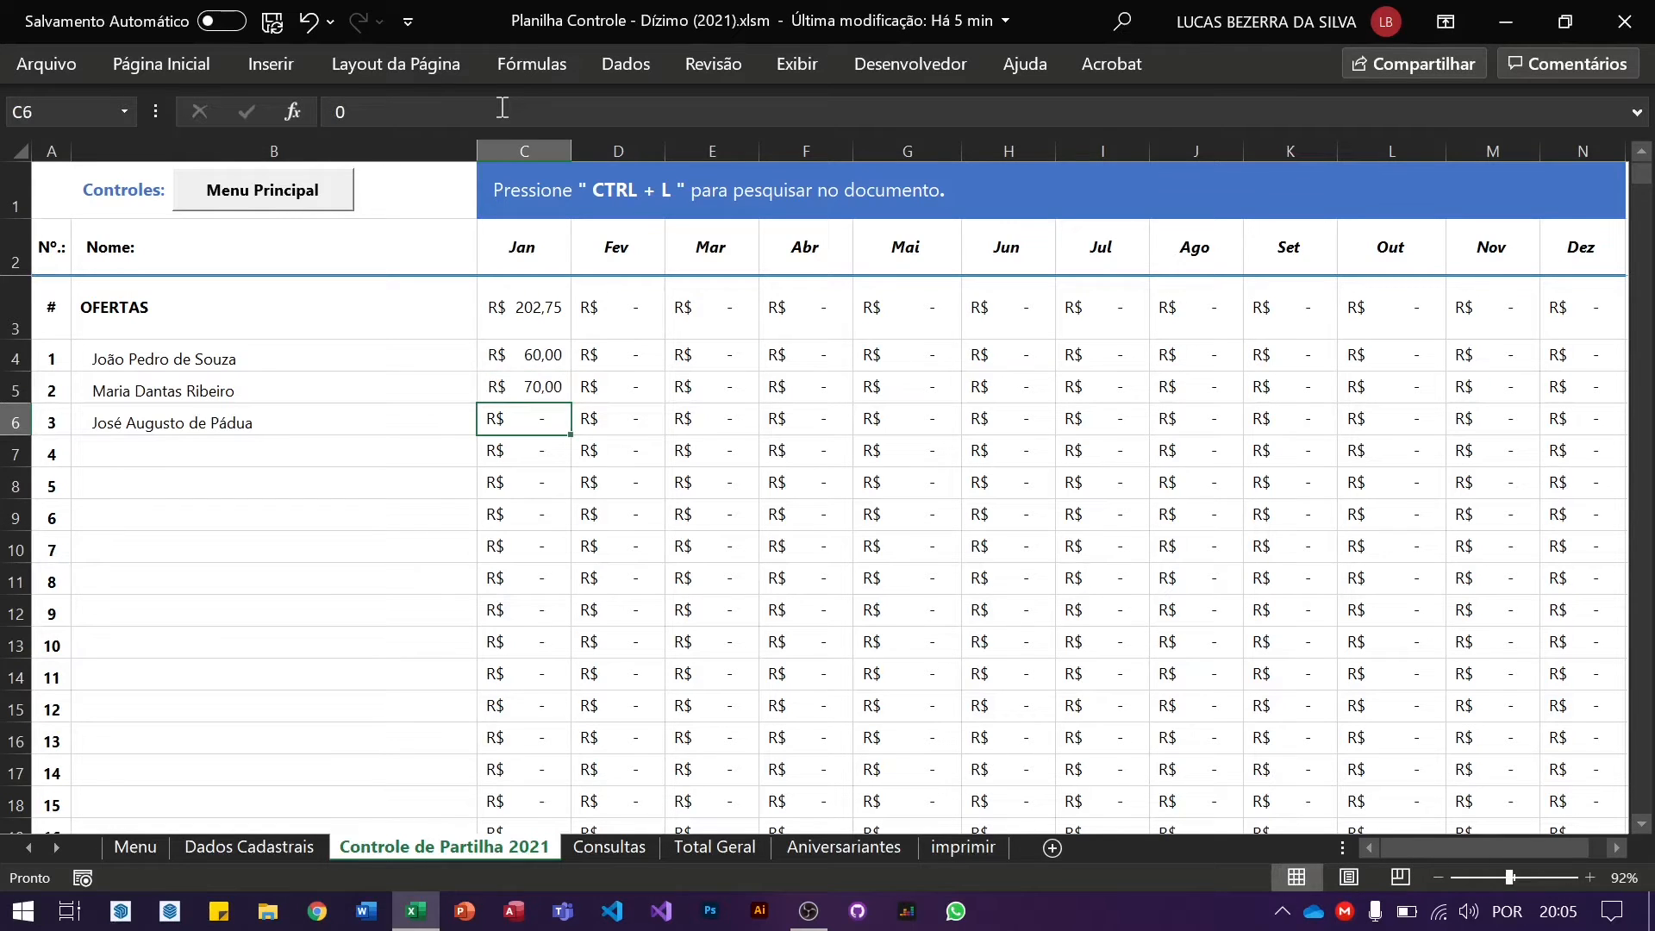
pyautogui.write('50')
pyautogui.press('Return')
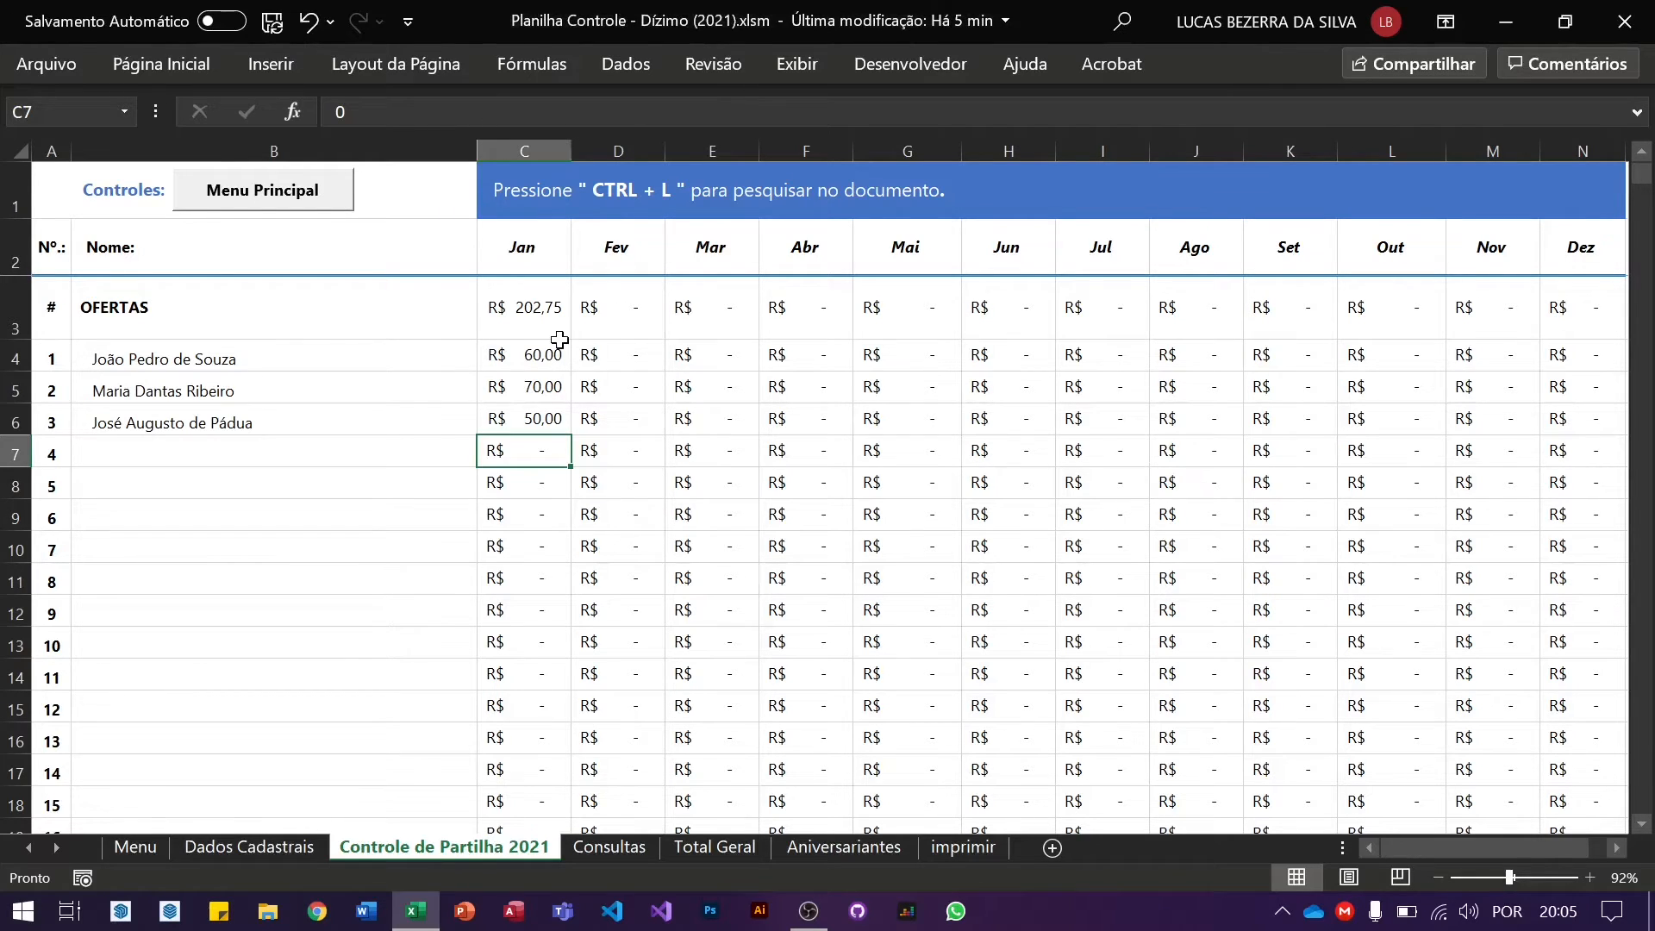
pyautogui.click(521, 310)
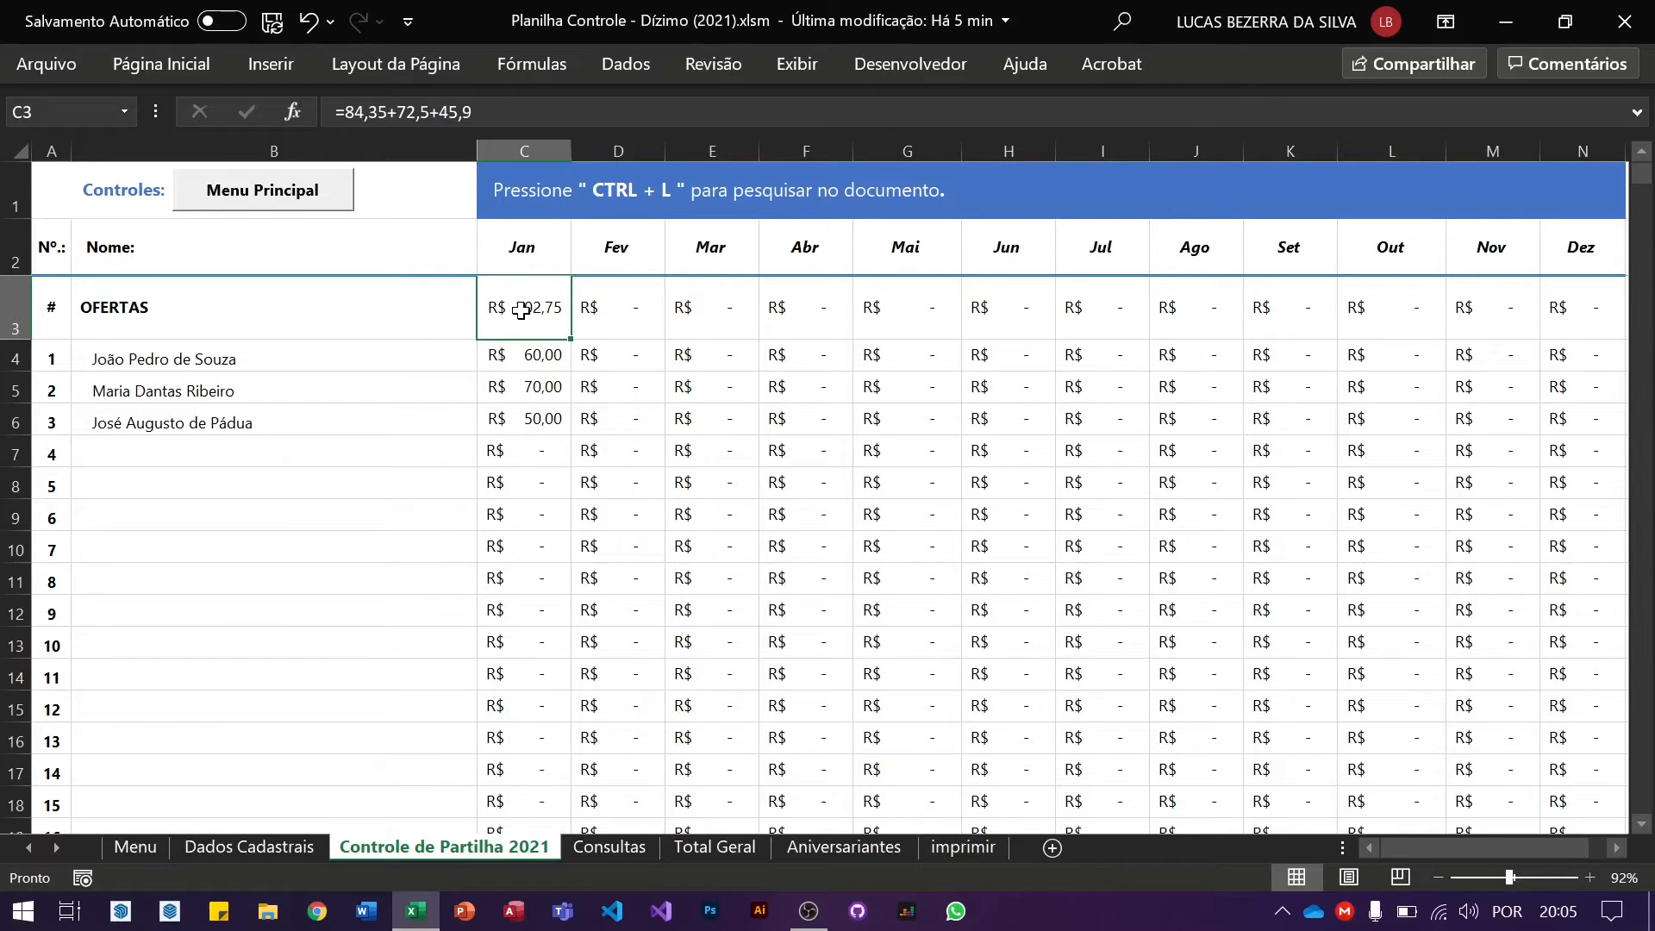
pyautogui.click(524, 399)
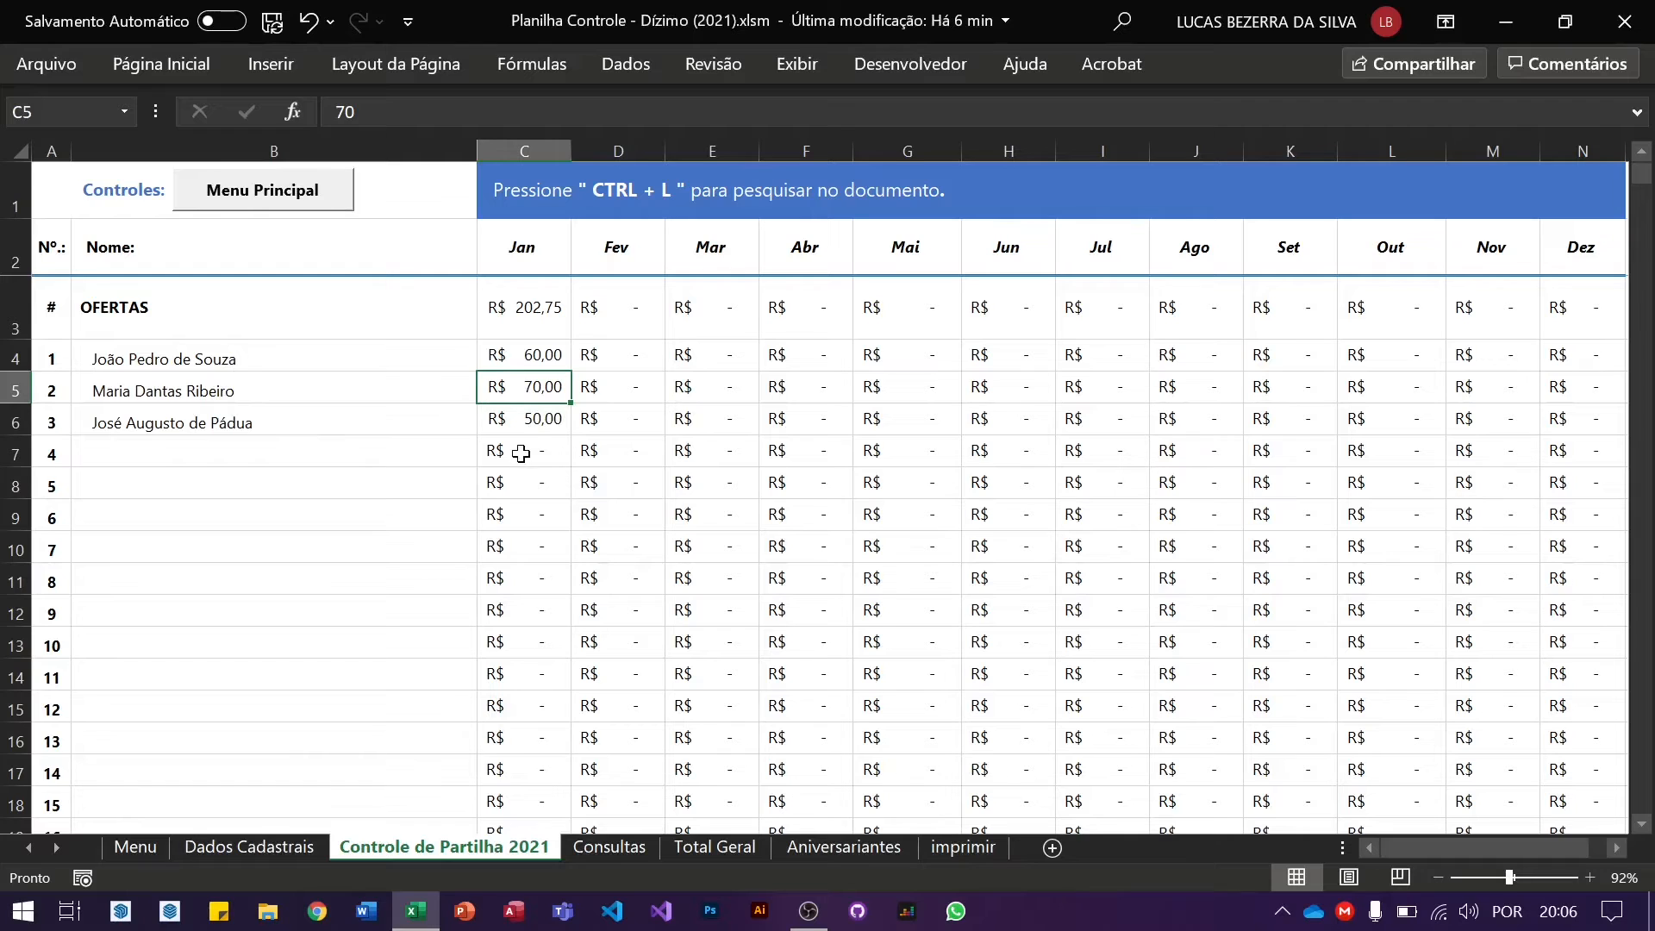
pyautogui.click(714, 191)
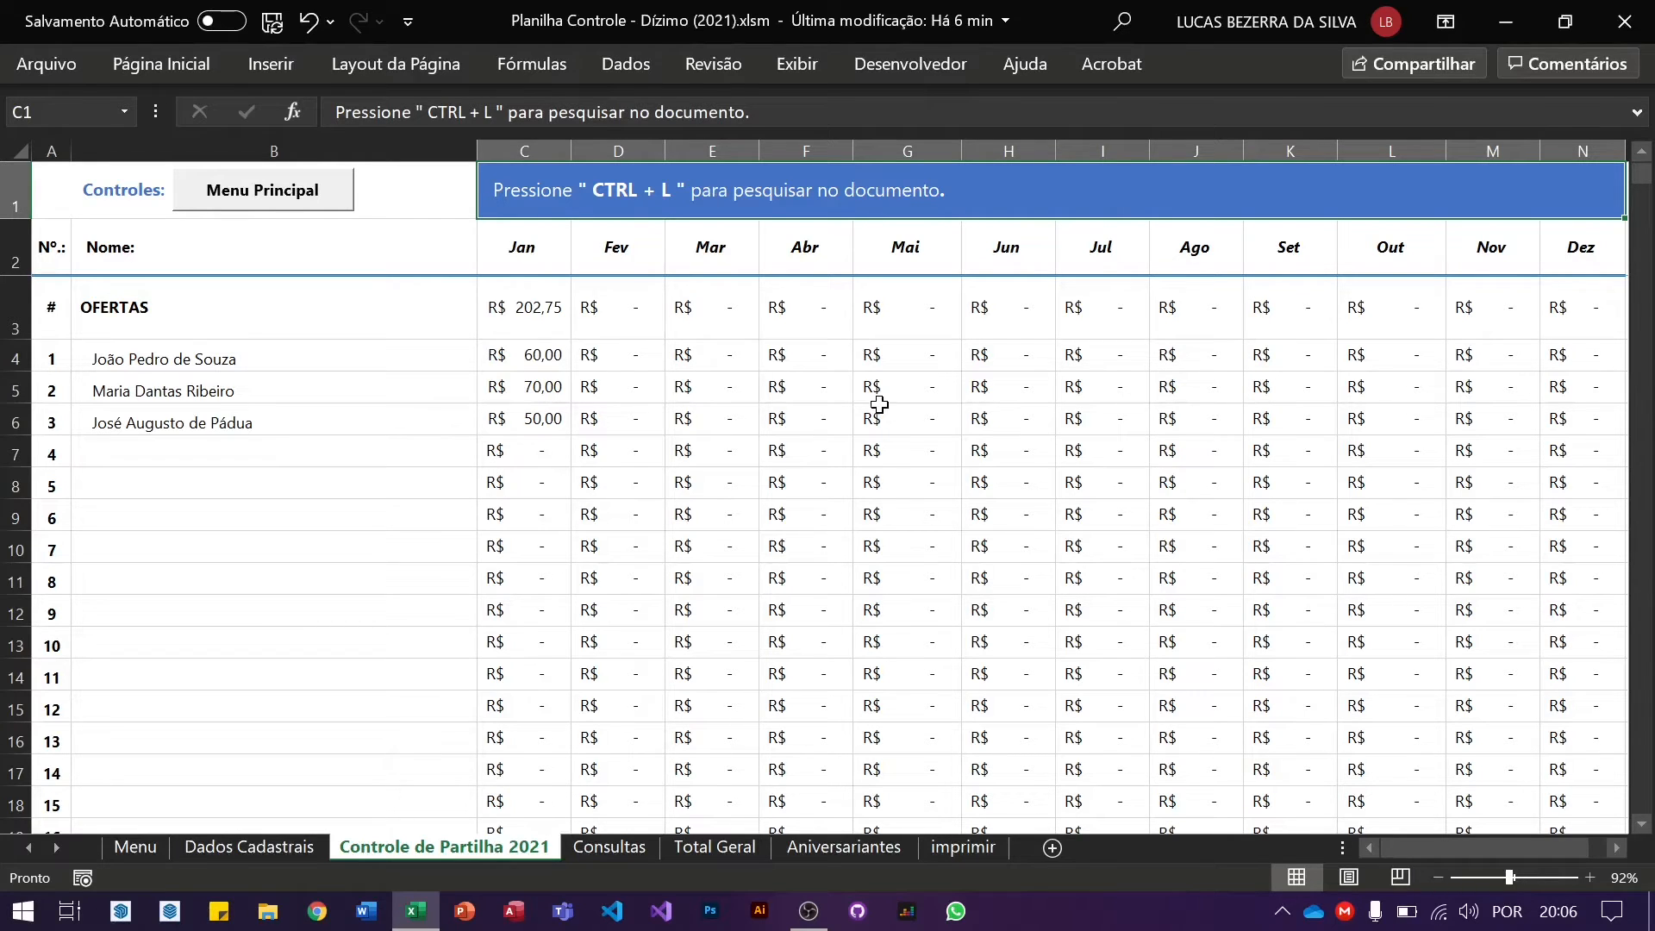
# Search the sheet for registration number 95 and select that row's January cell.
pyautogui.click(742, 409)
pyautogui.hotkey('ctrl', 'l')
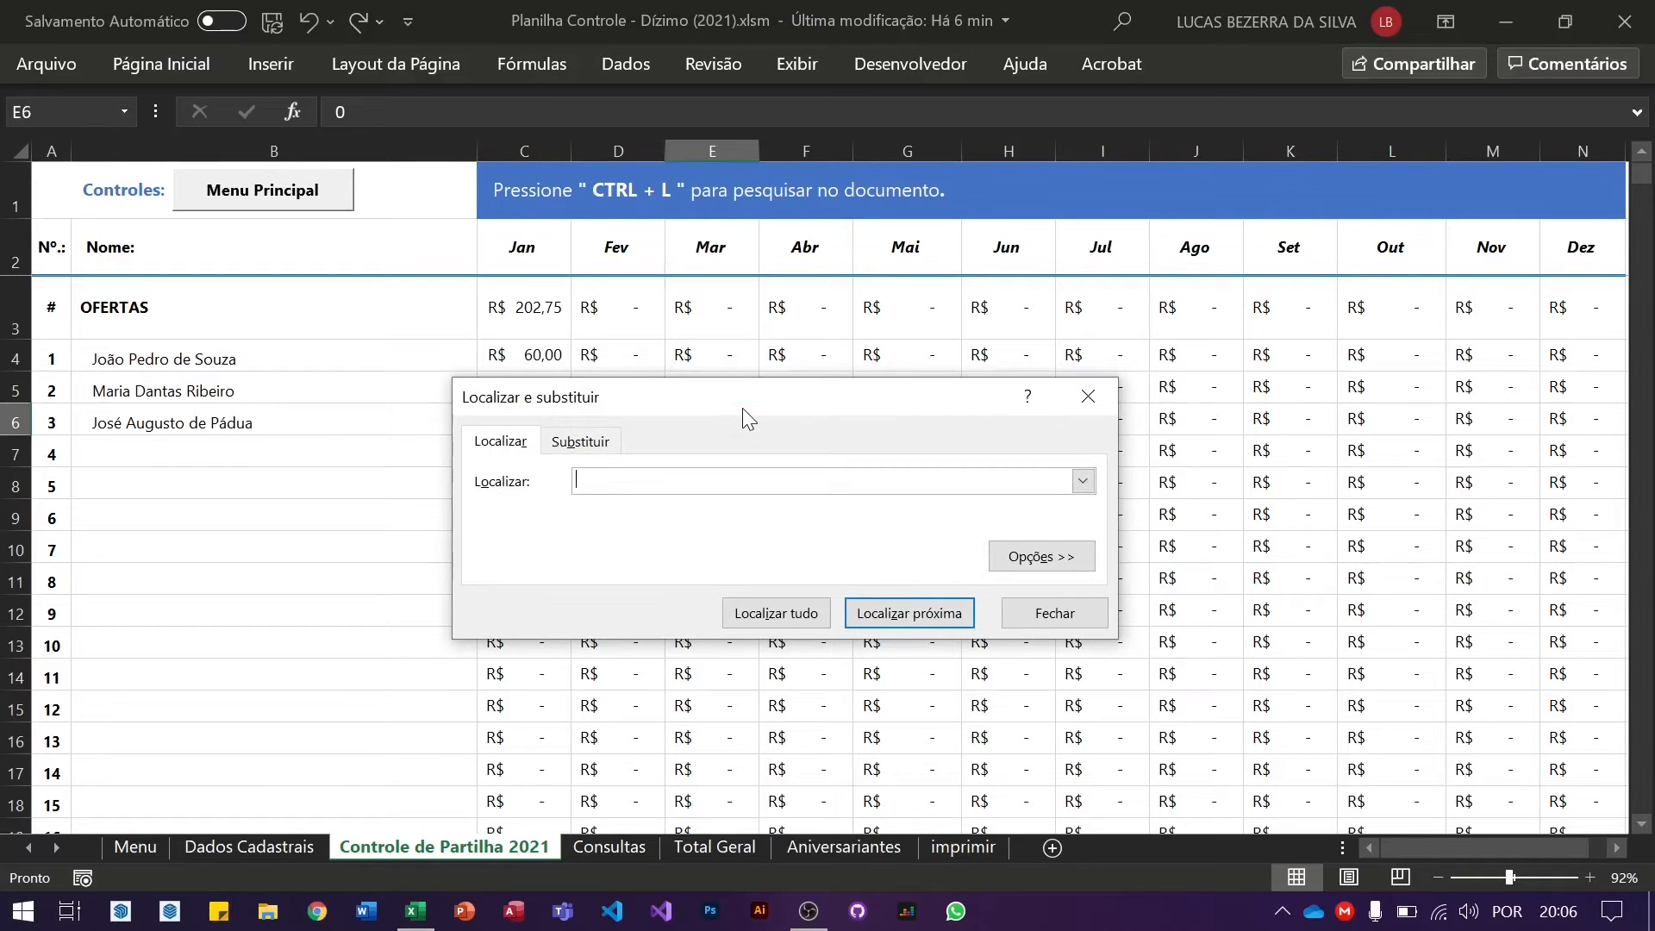
pyautogui.moveTo(742, 409); pyautogui.dragTo(929, 354)
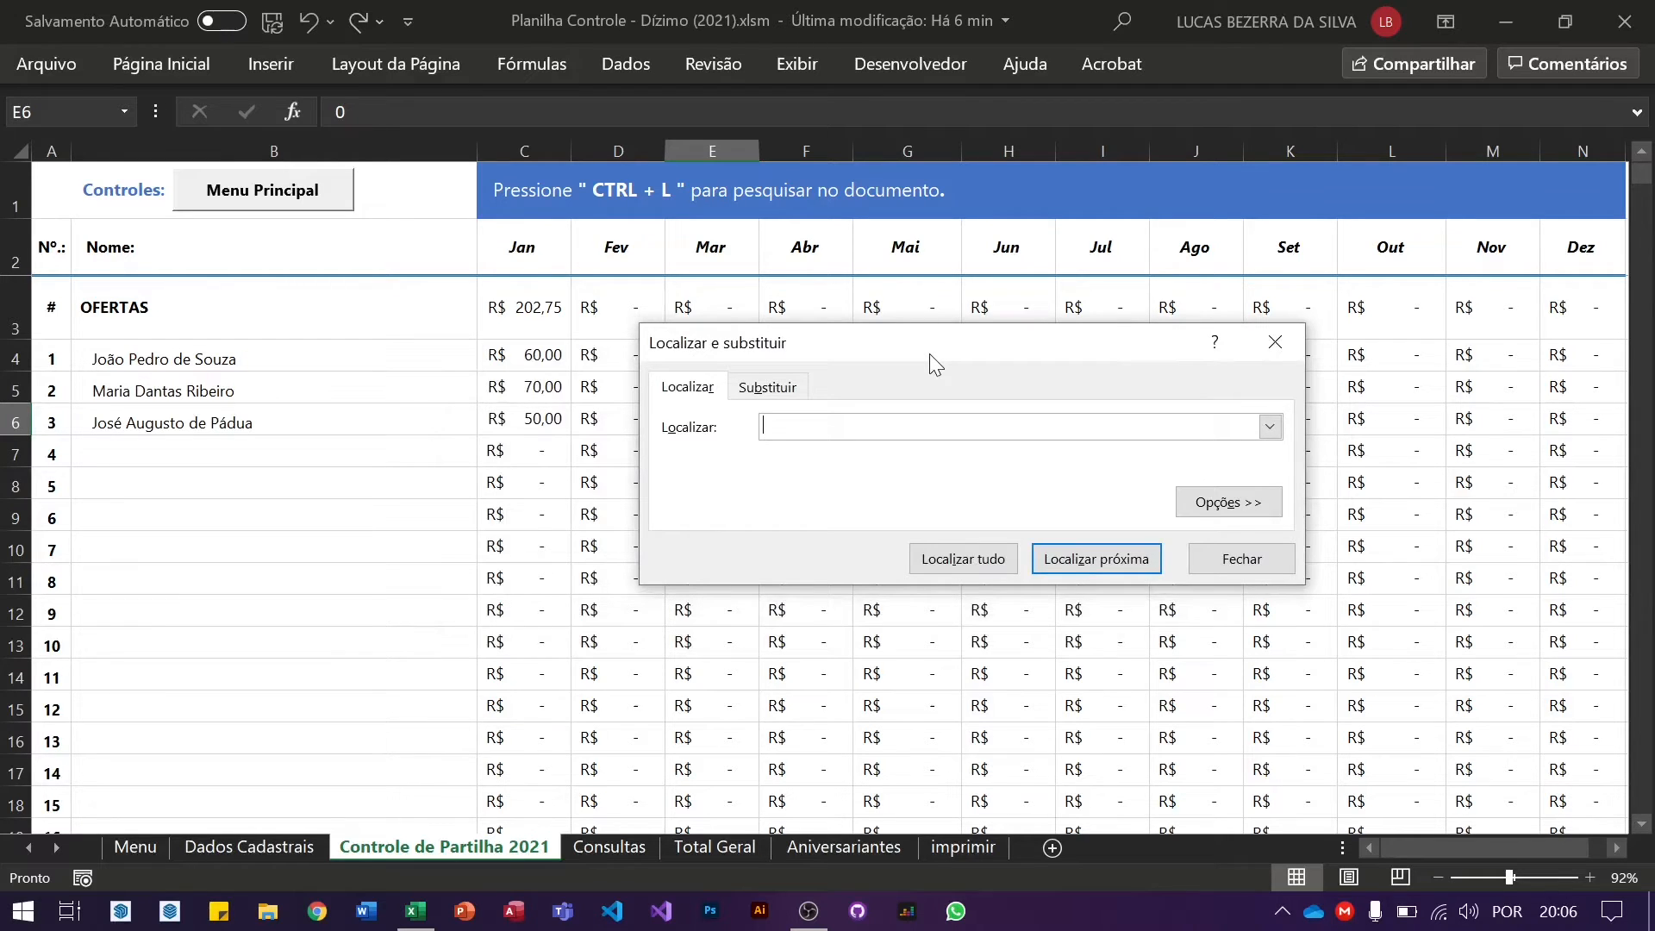
pyautogui.write('95')
pyautogui.press('Return')
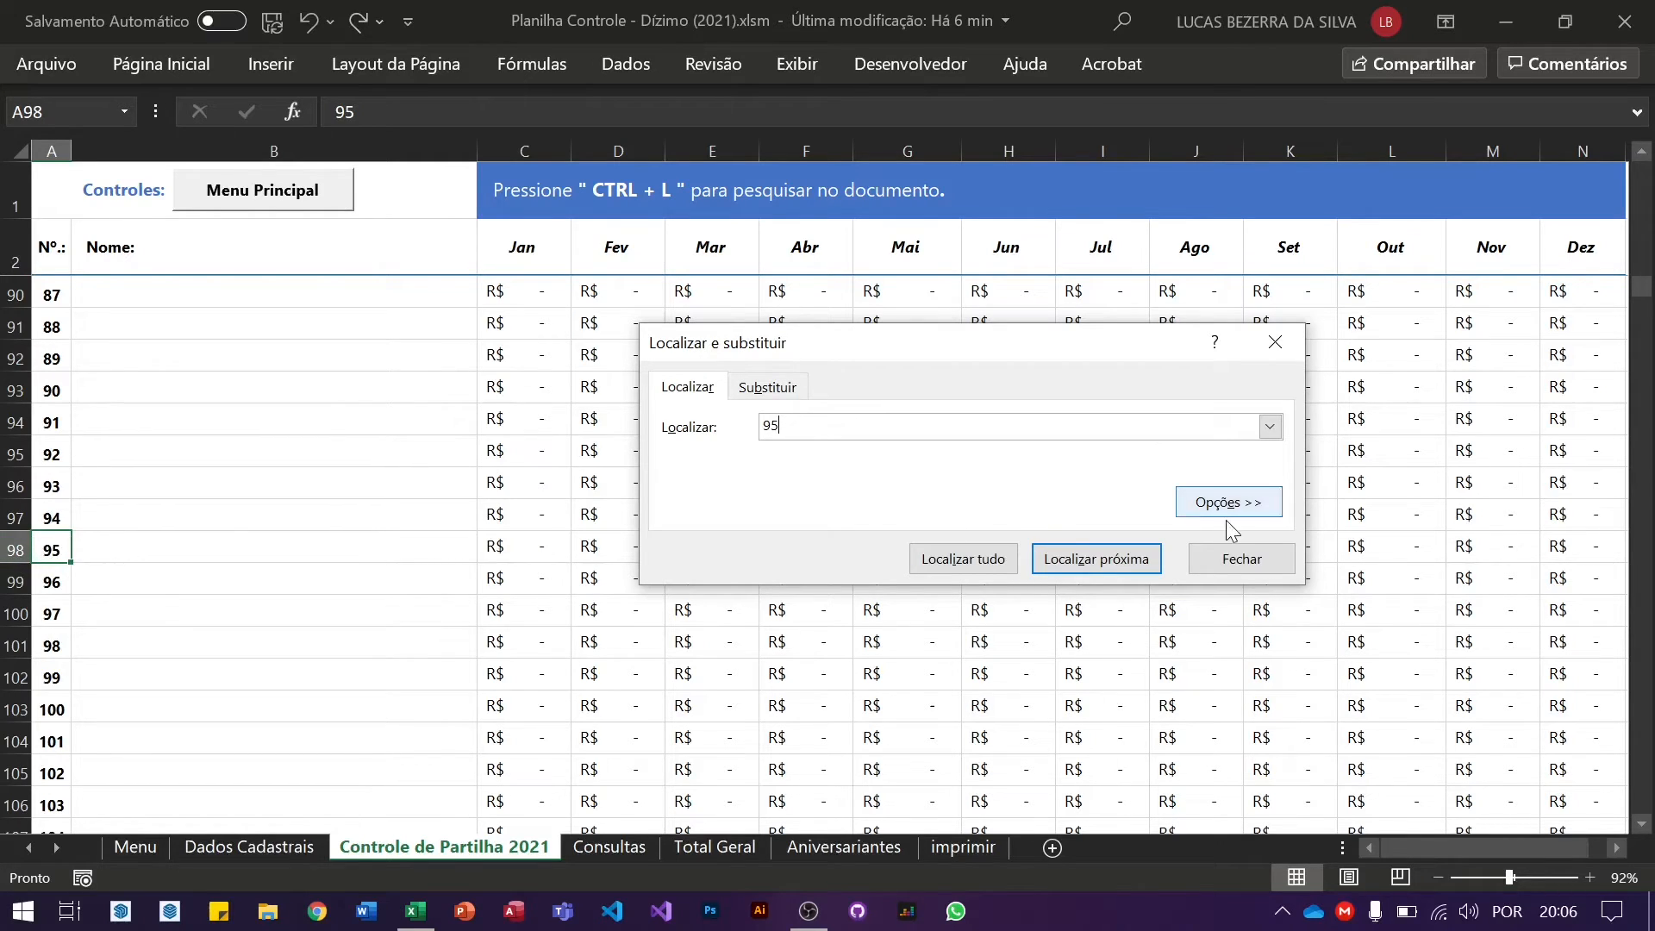
pyautogui.click(1276, 343)
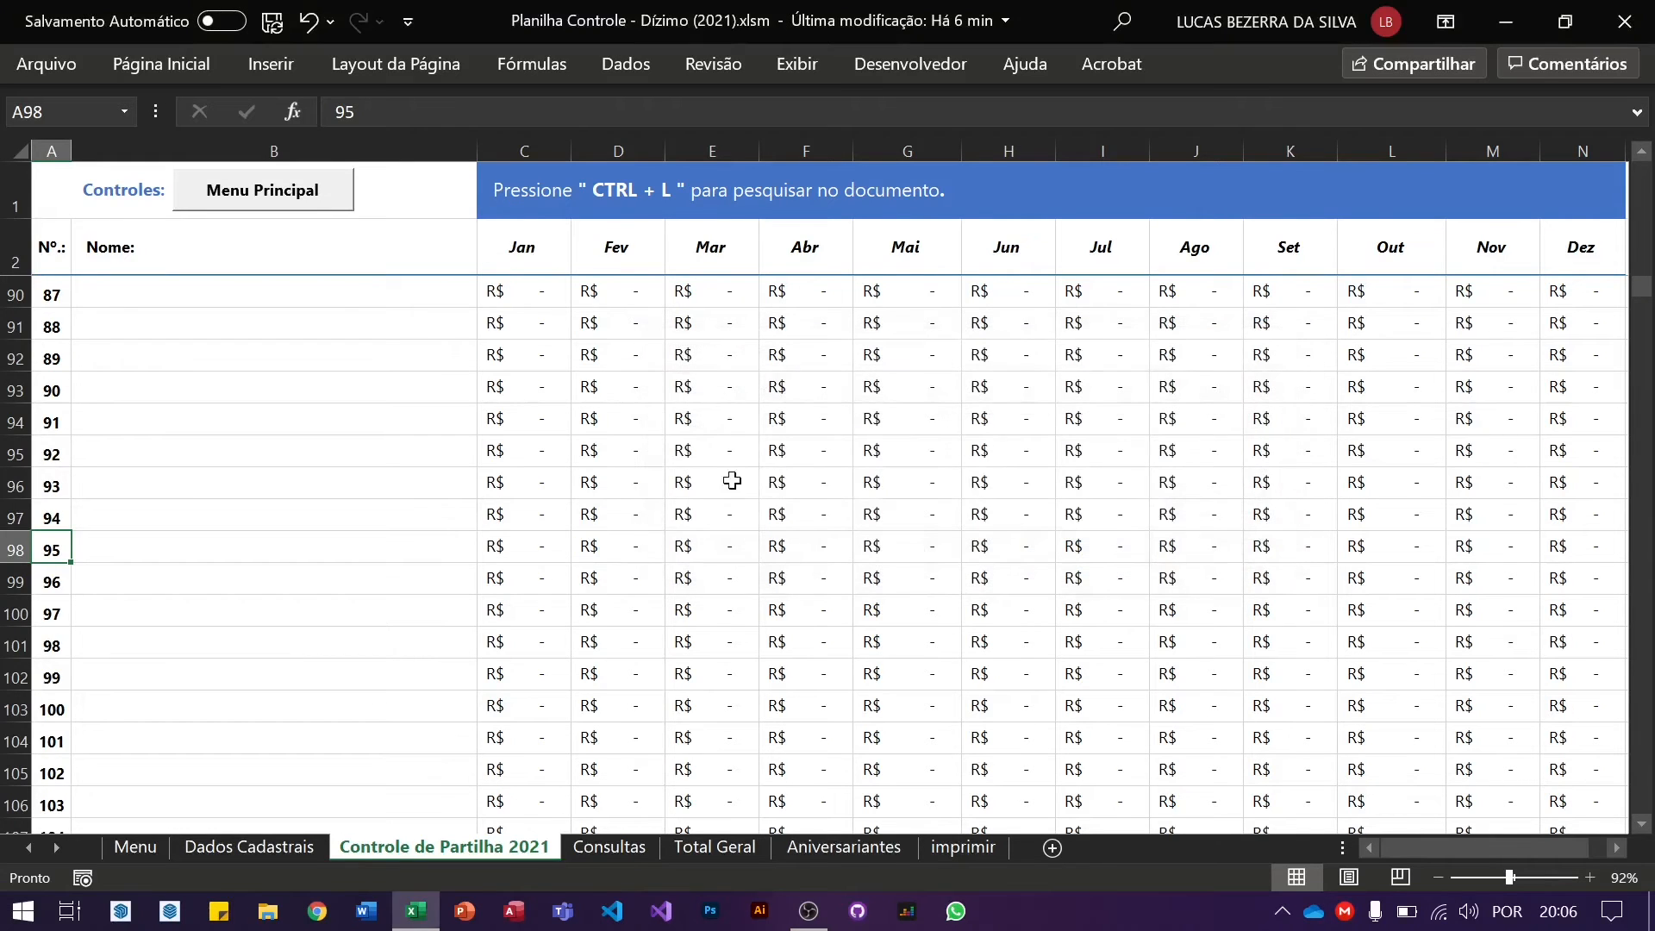
pyautogui.click(545, 548)
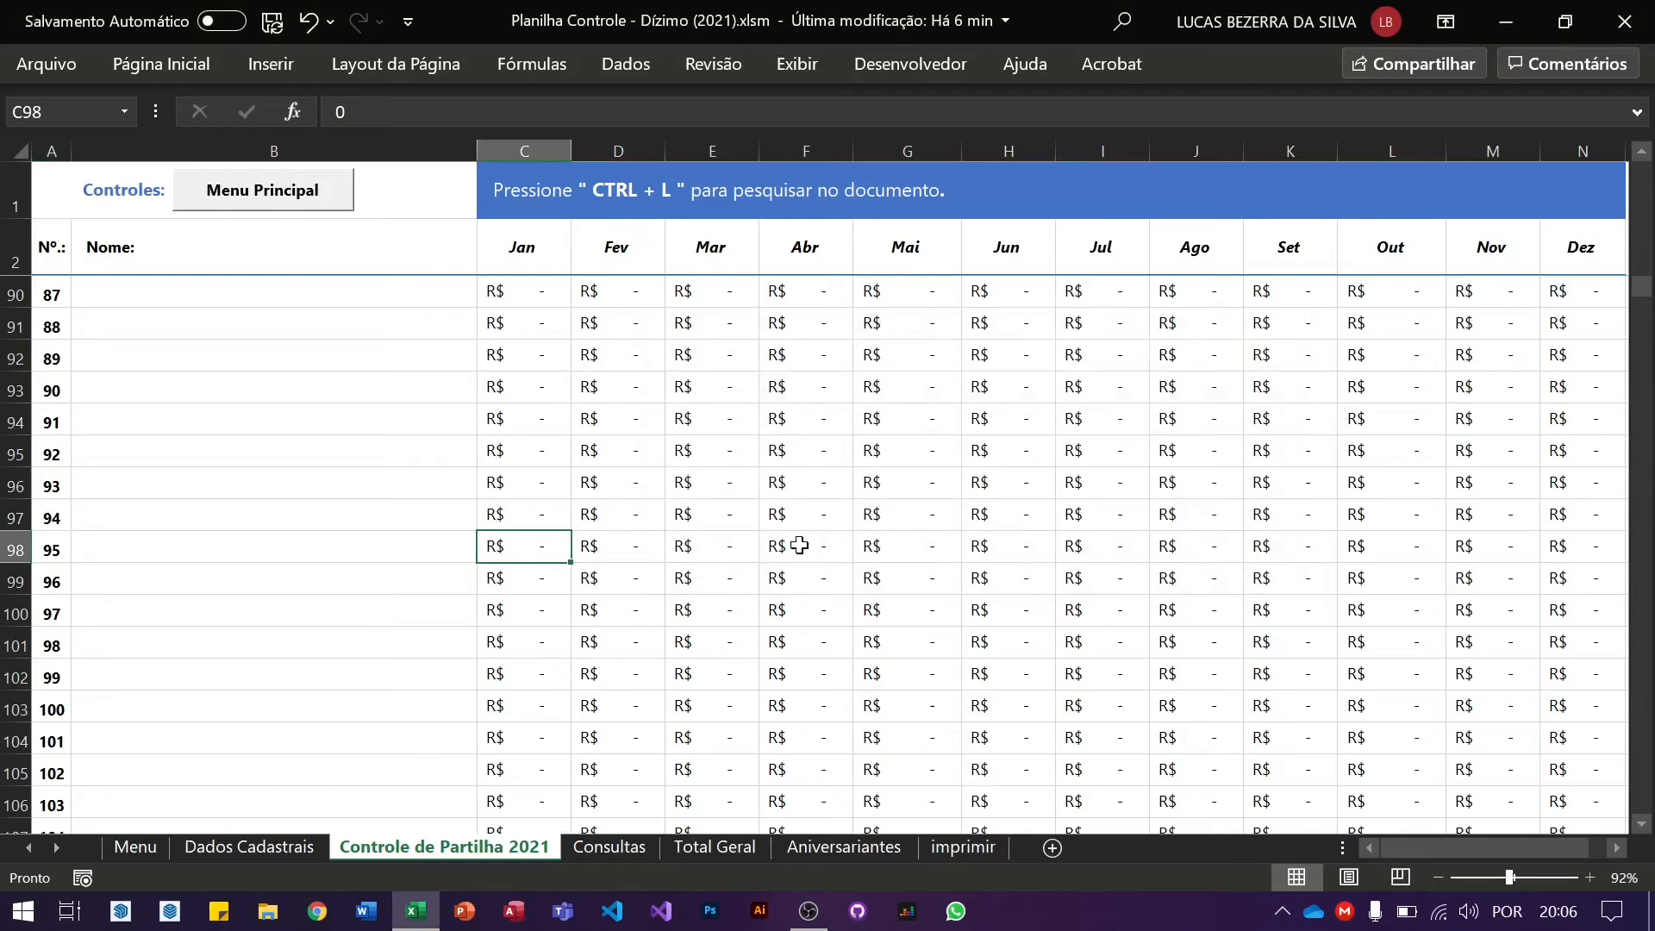
# Return from the partilha sheet to the workbook's main menu.
pyautogui.scroll(20, 800, 545)
pyautogui.scroll(5, 800, 545)
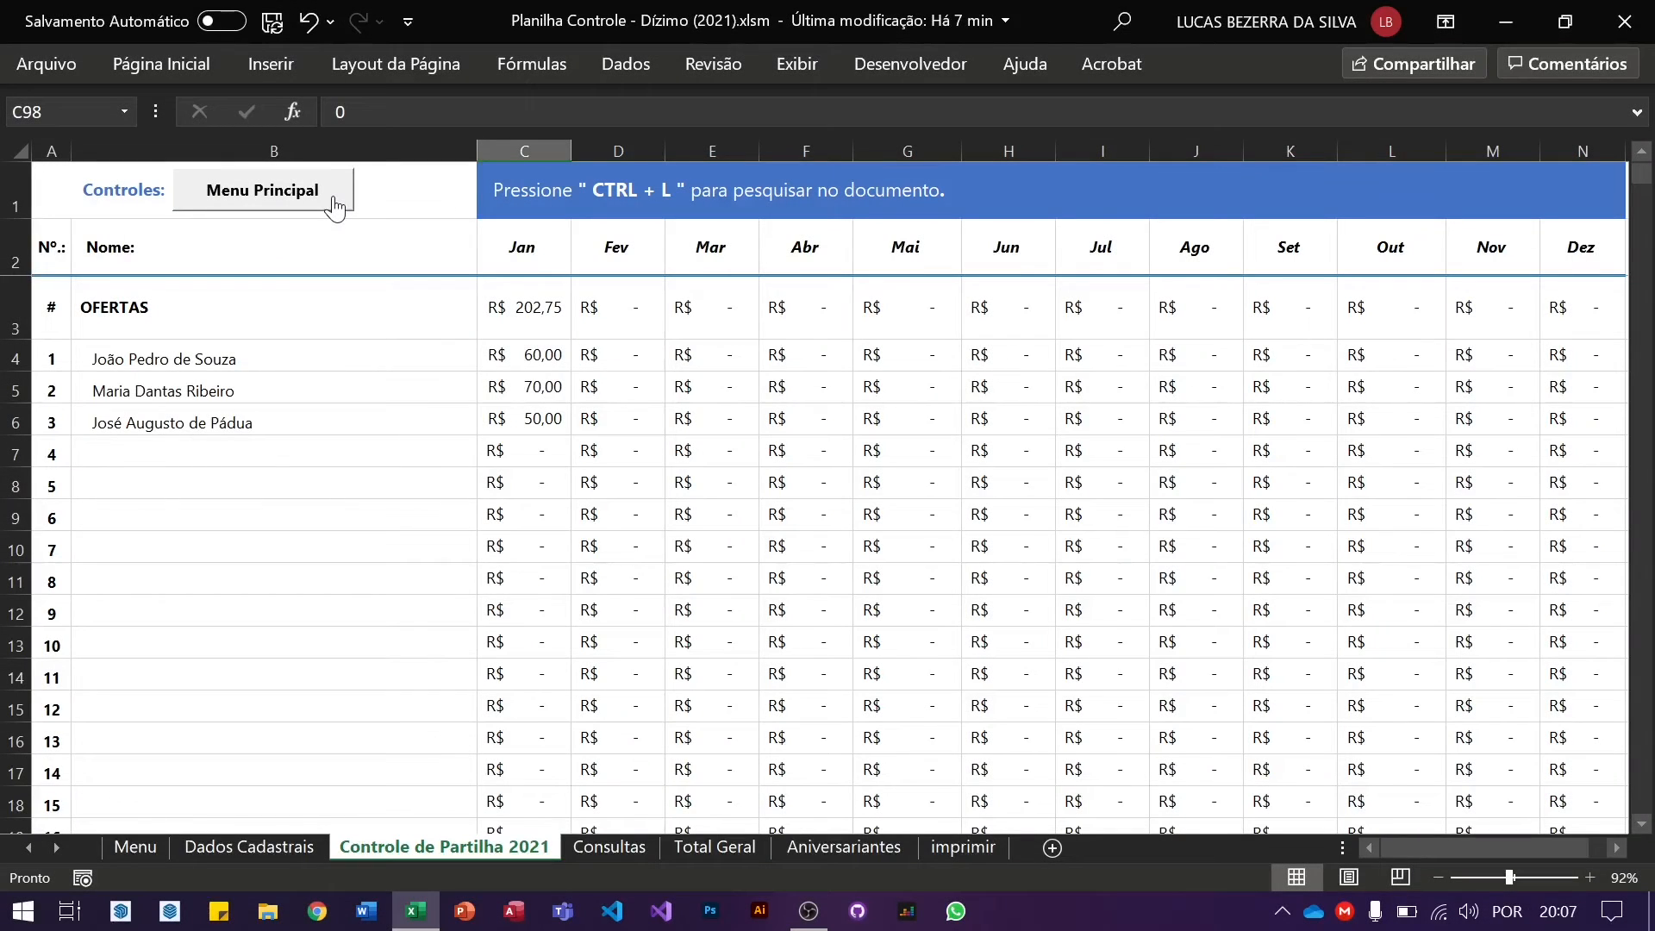
pyautogui.click(334, 205)
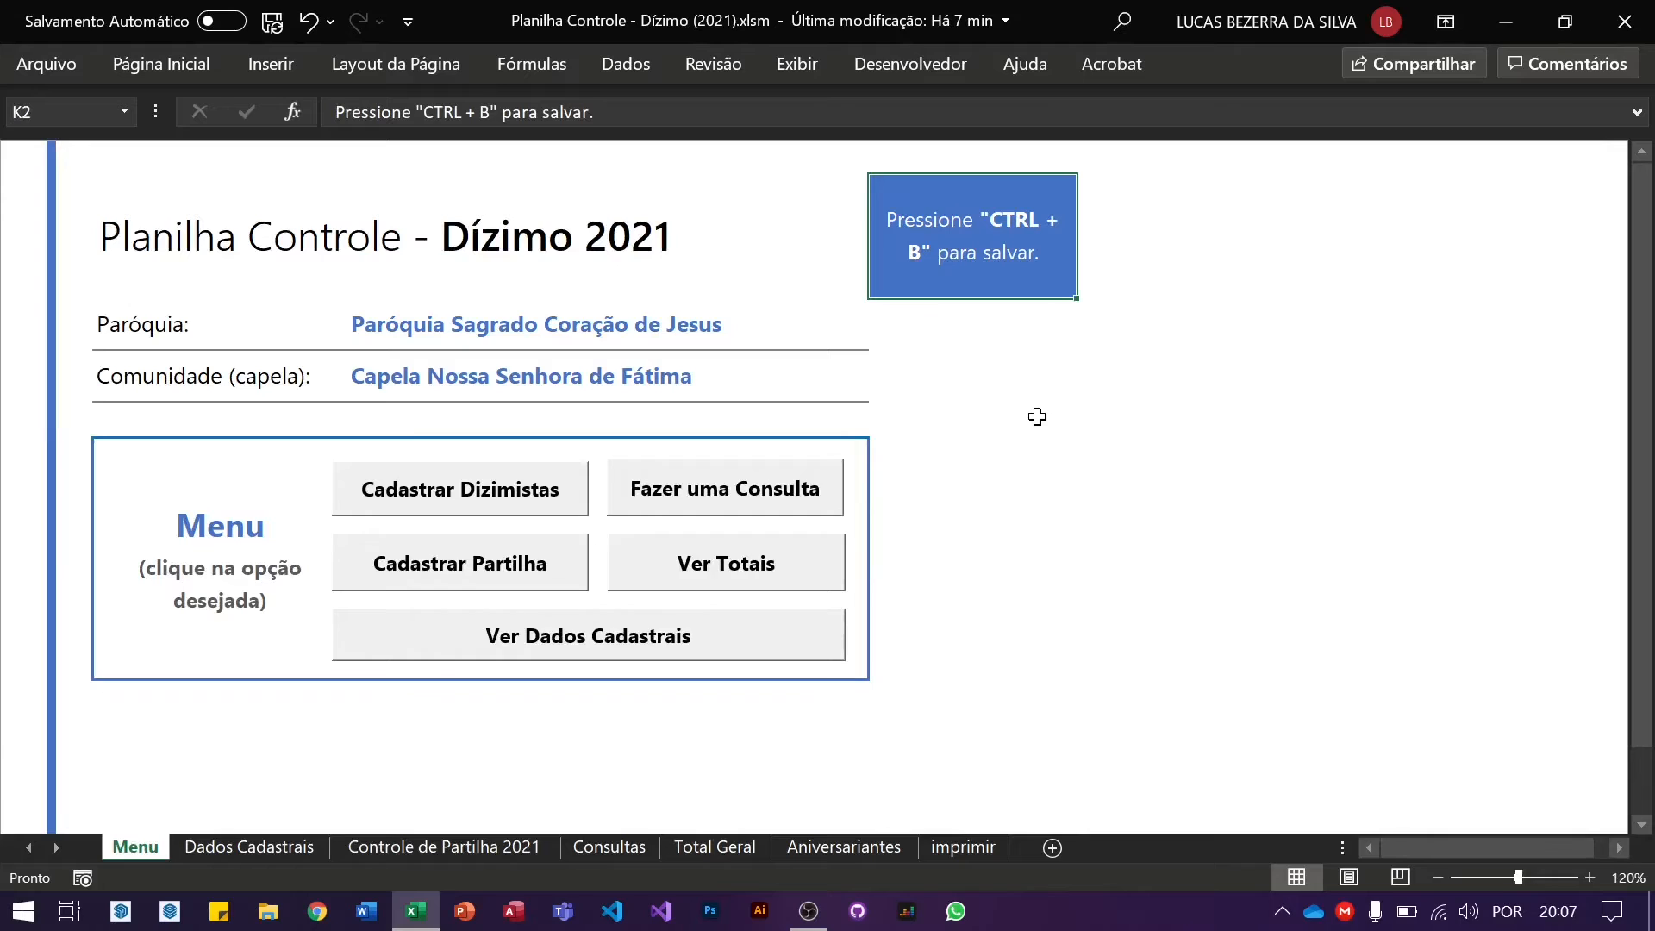
# View the tithers' registration data sheet and return to the main menu.
pyautogui.click(681, 652)
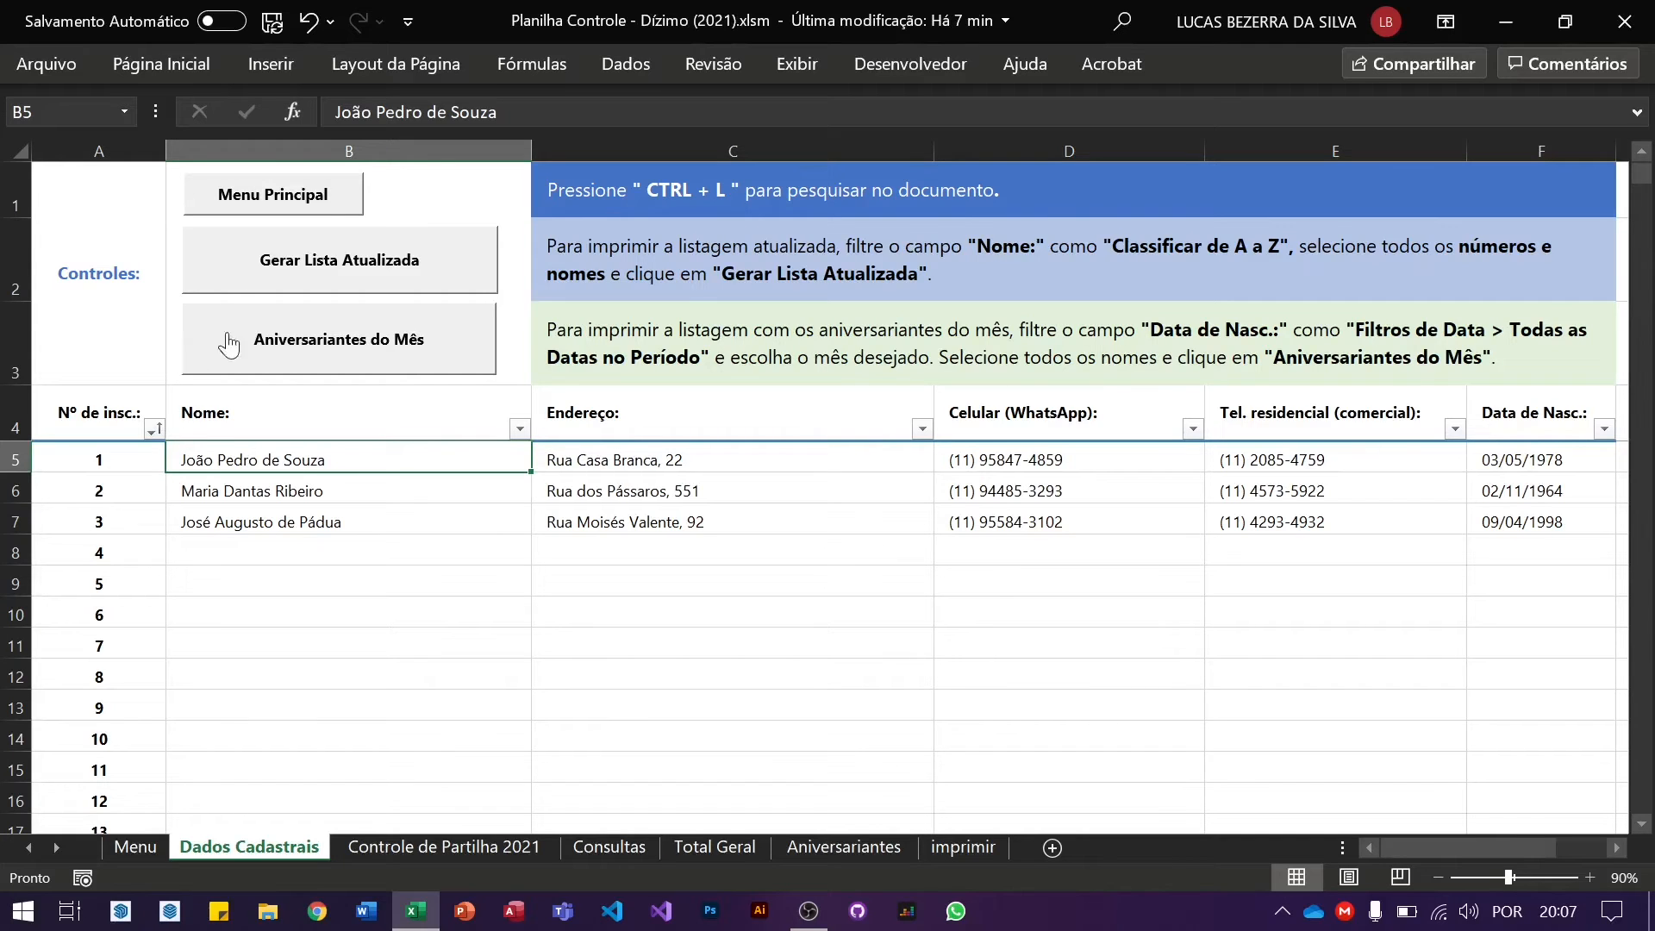
pyautogui.click(340, 193)
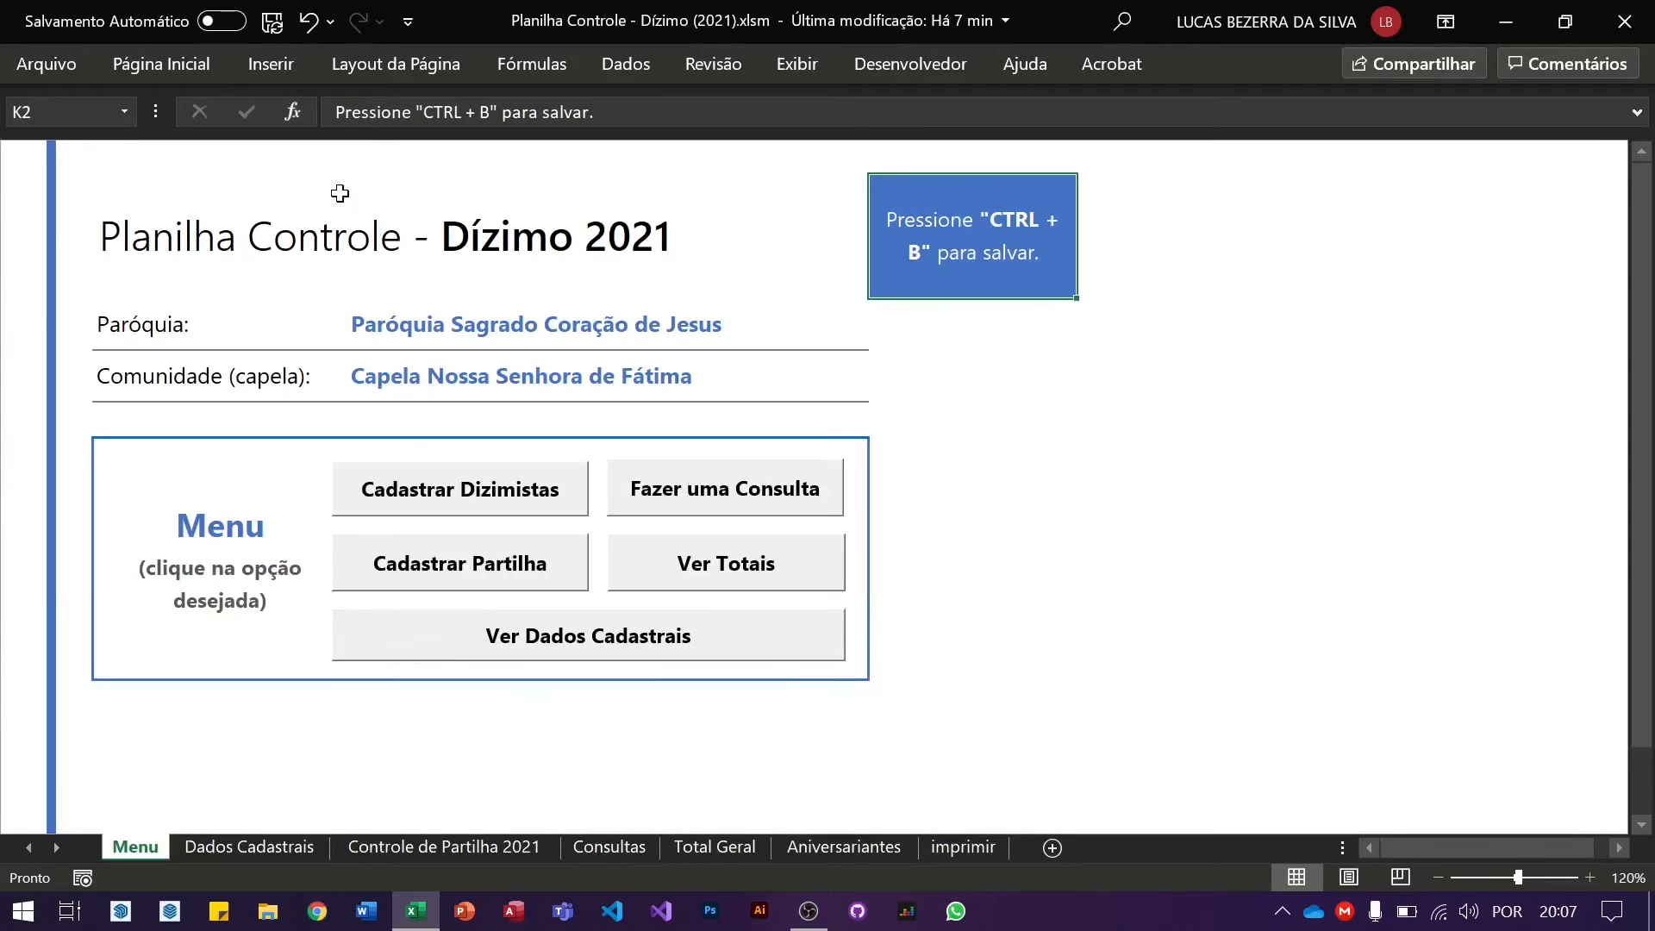
# Open the consultation sheet and look up the tithers with registration numbers 2 and 3.
pyautogui.click(823, 512)
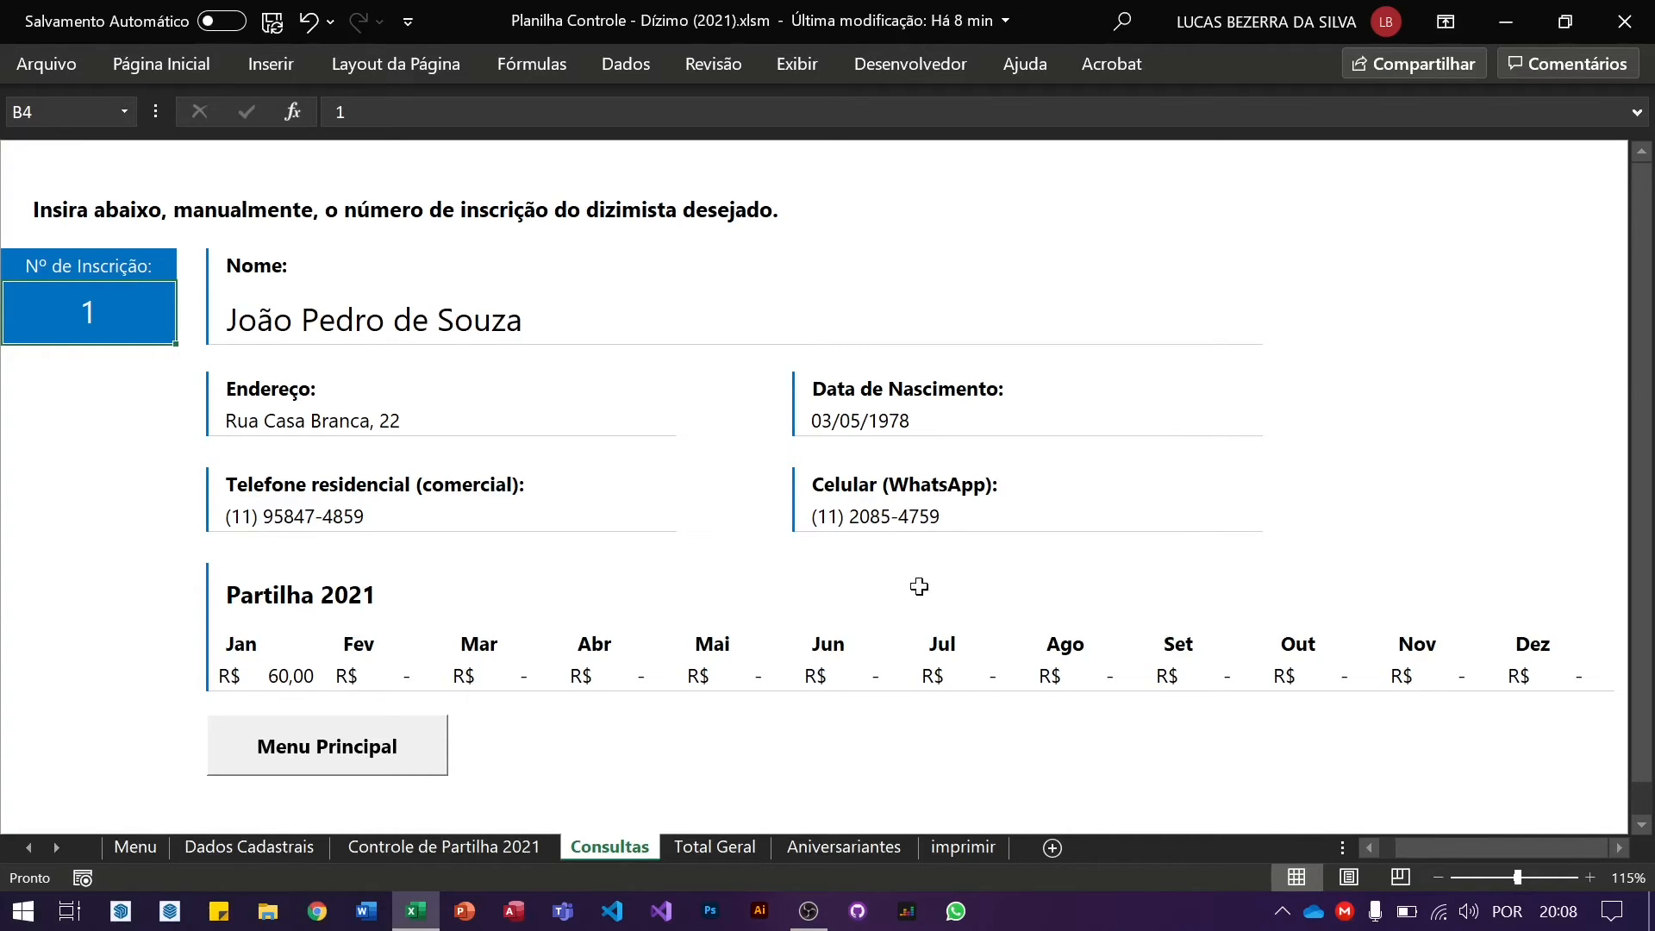
pyautogui.click(301, 320)
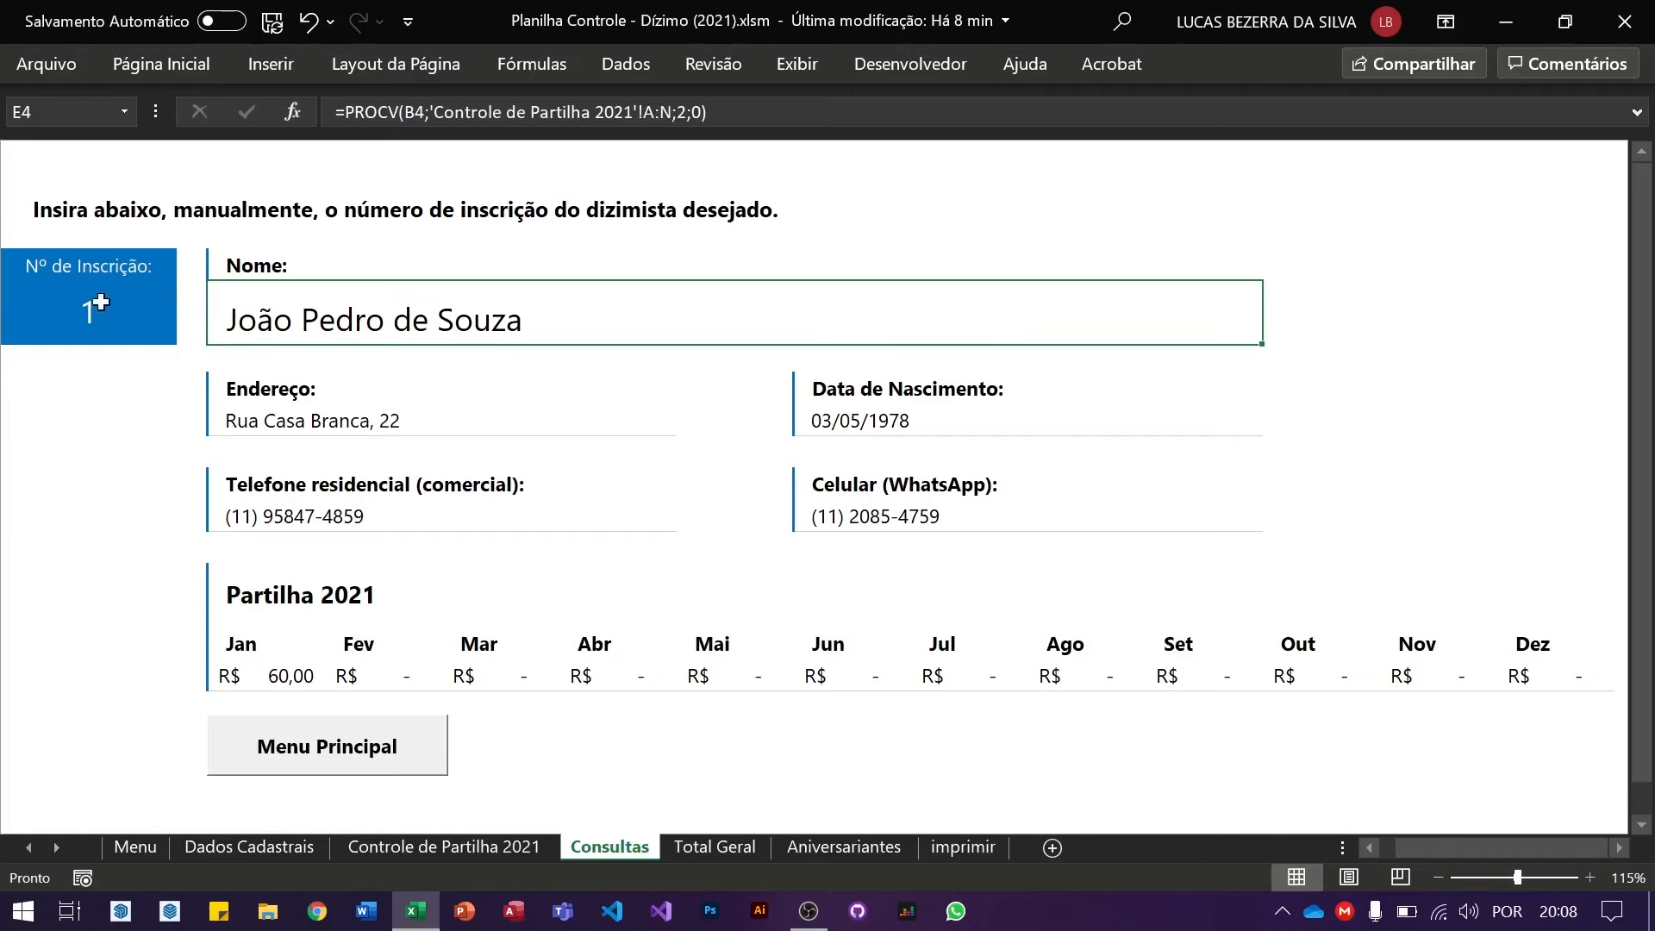
pyautogui.click(69, 305)
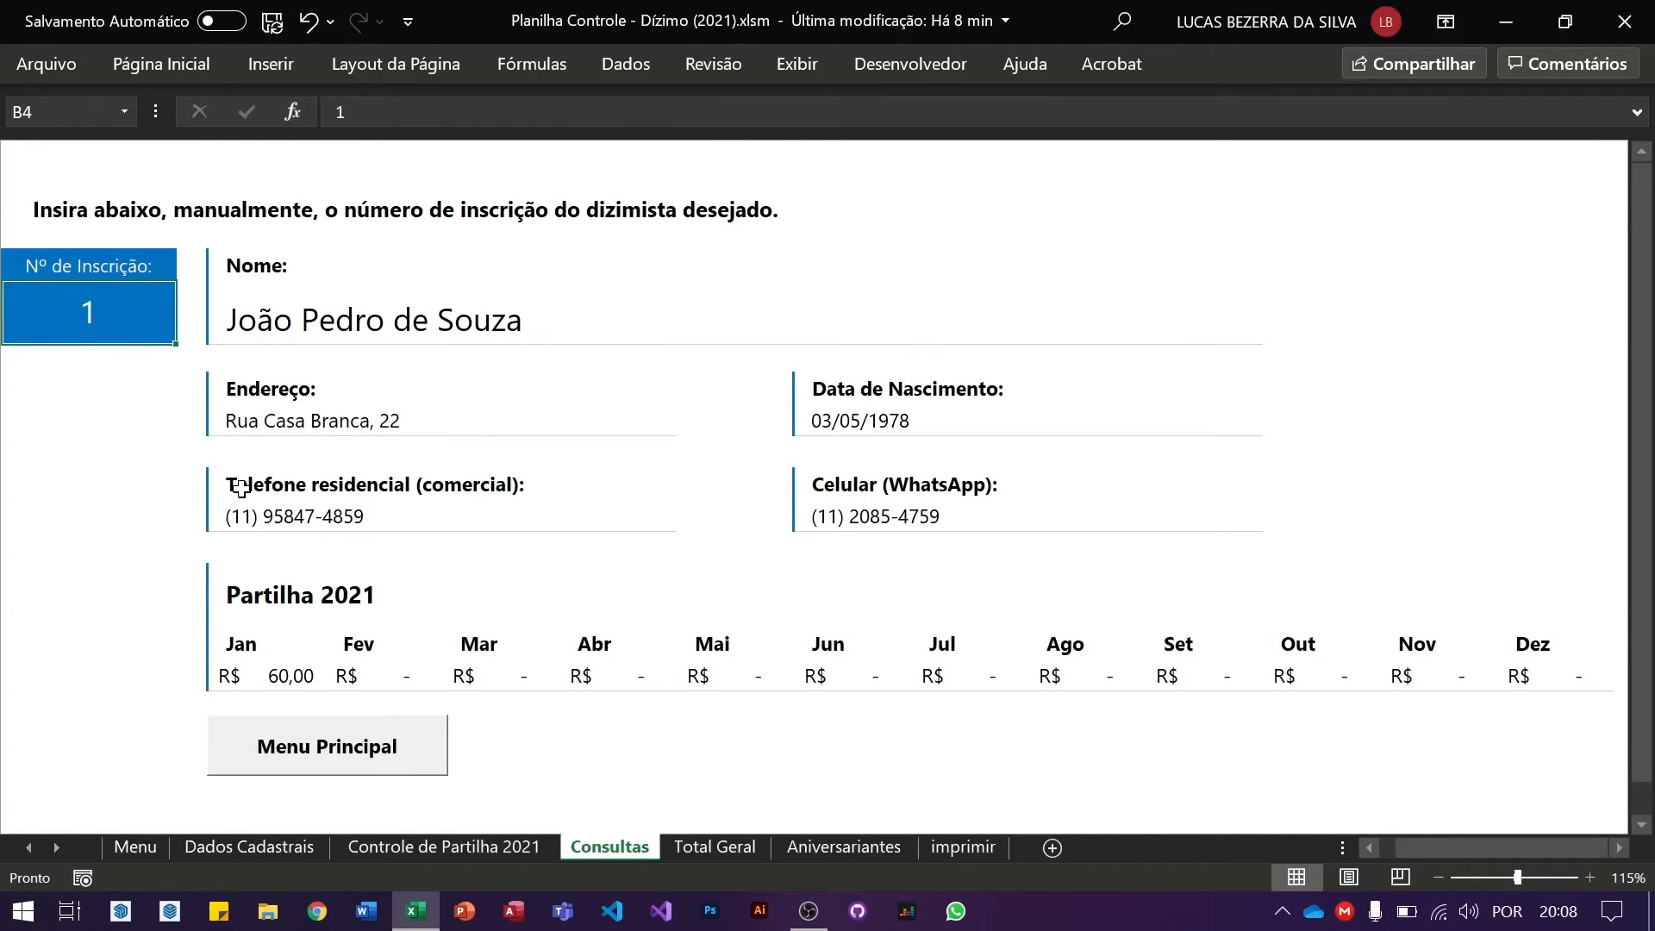
pyautogui.write('2')
pyautogui.press('Return')
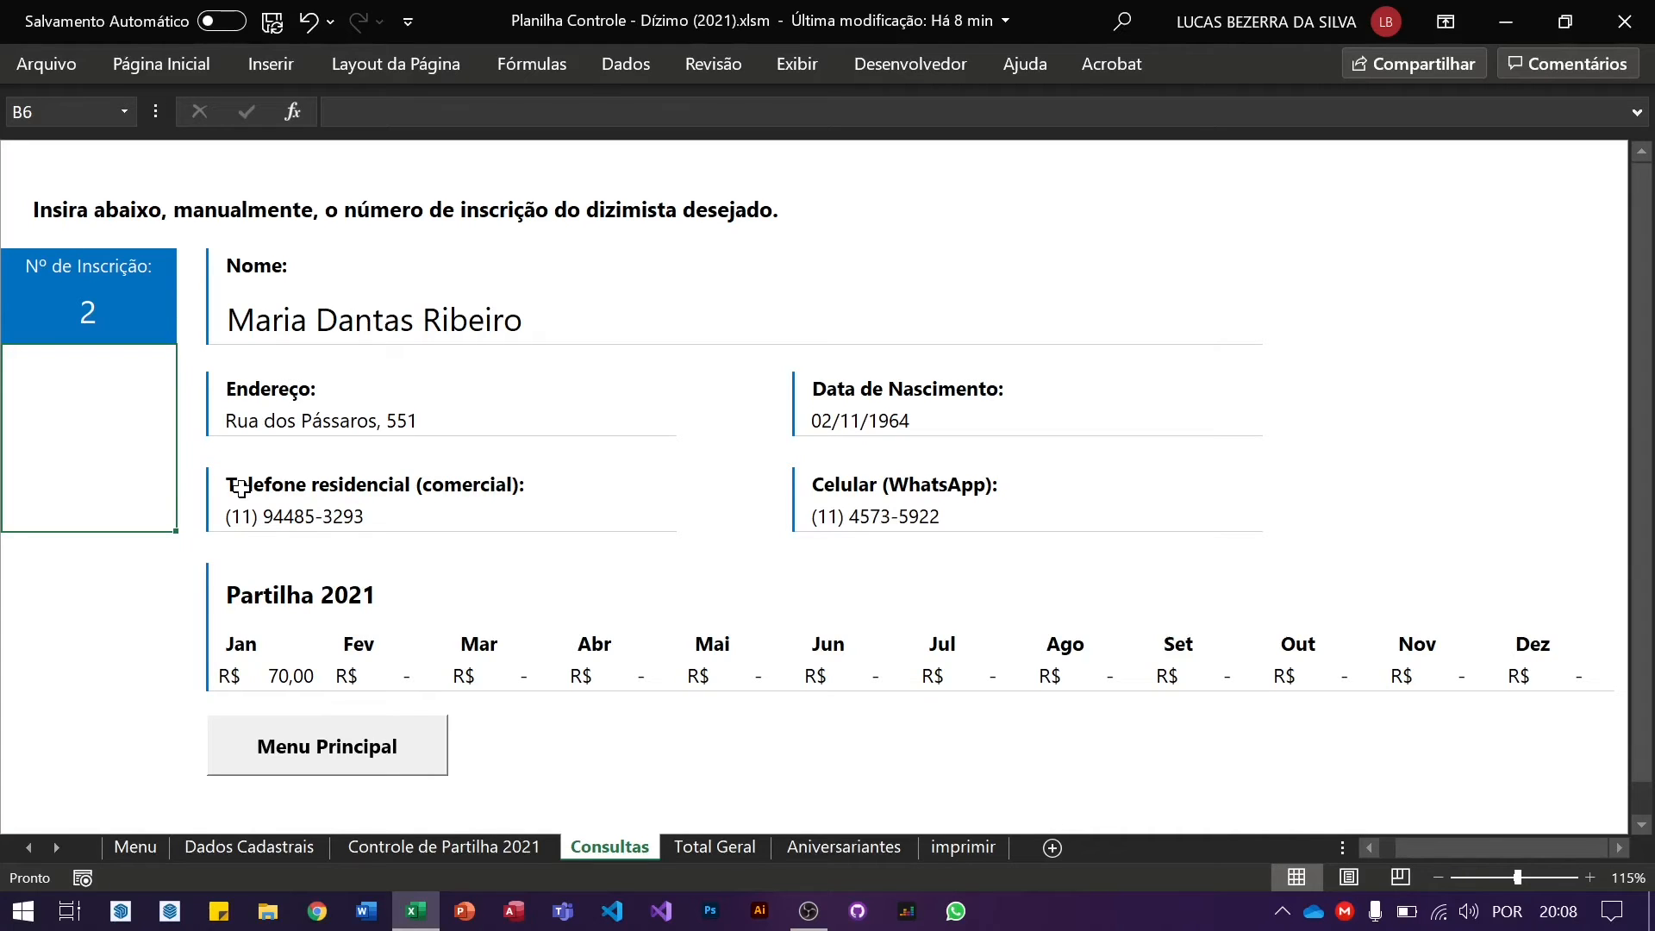
pyautogui.press('Up')
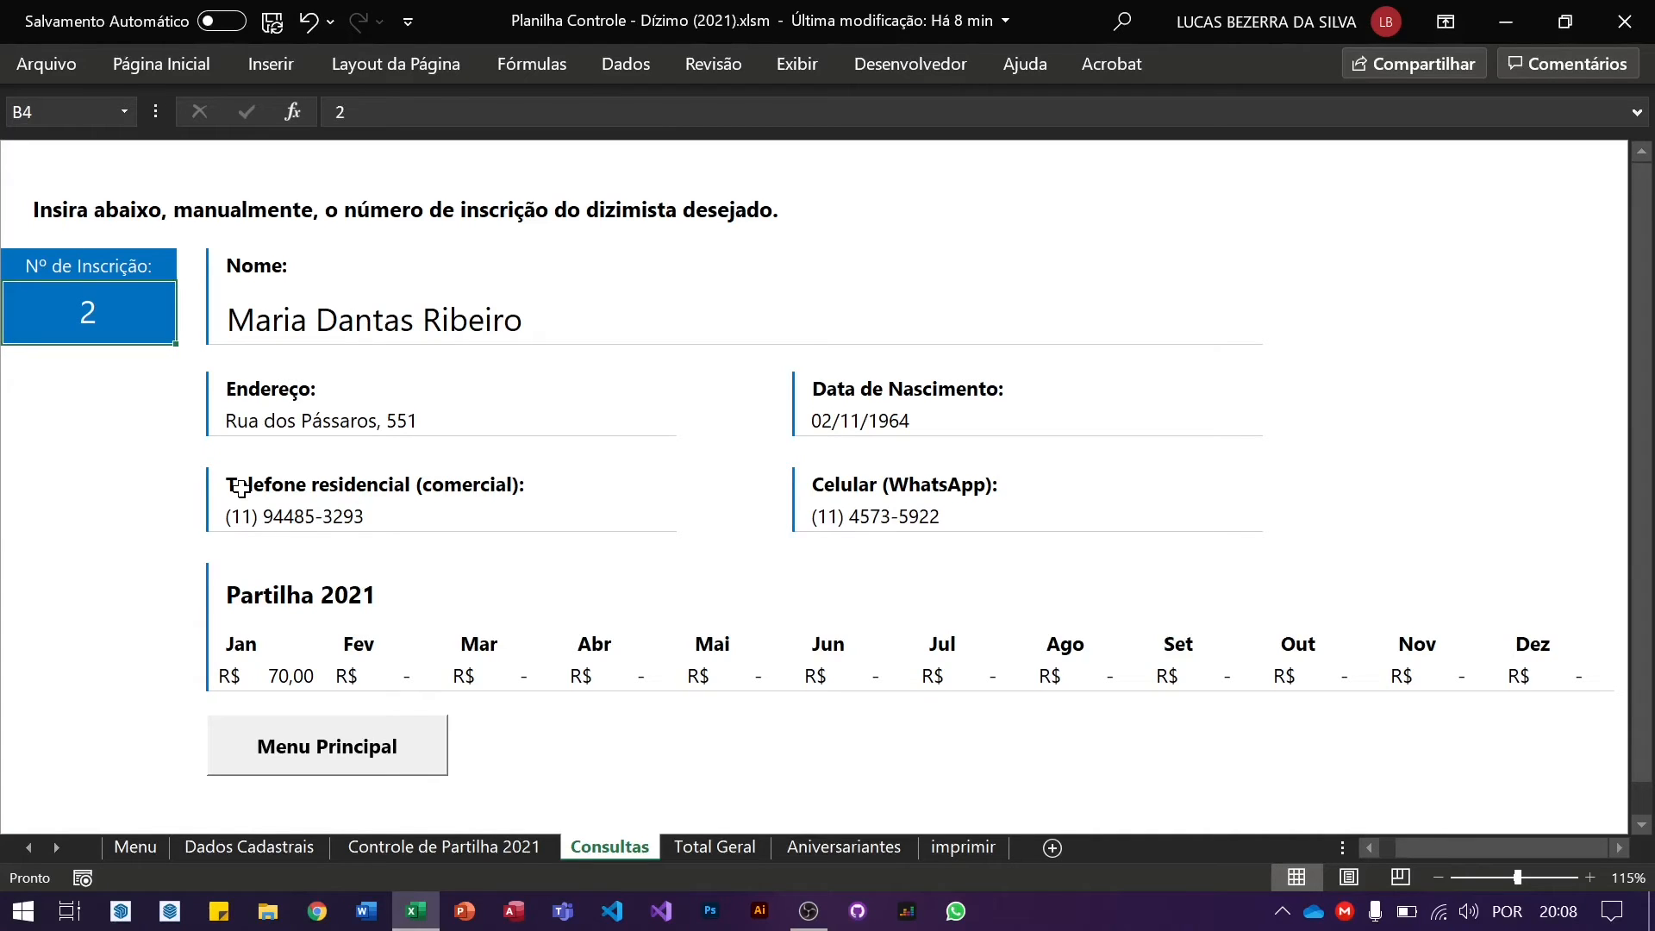
pyautogui.write('3')
pyautogui.press('Return')
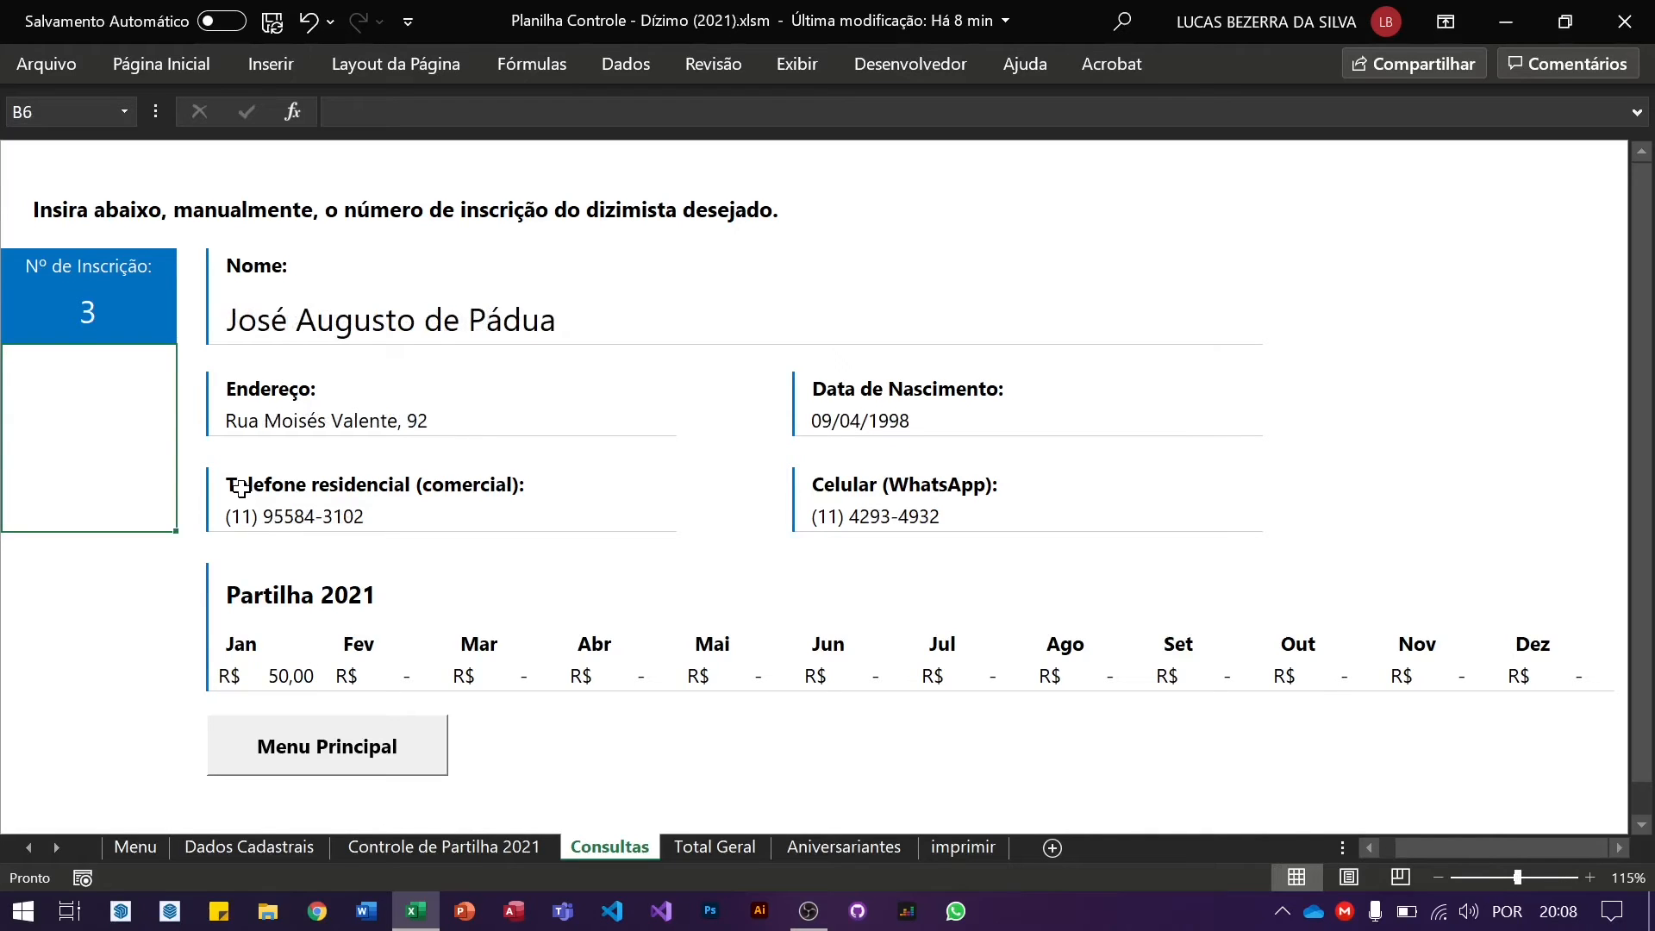
# Look up the tither with registration number 1 and return to the main menu.
pyautogui.press('Up')
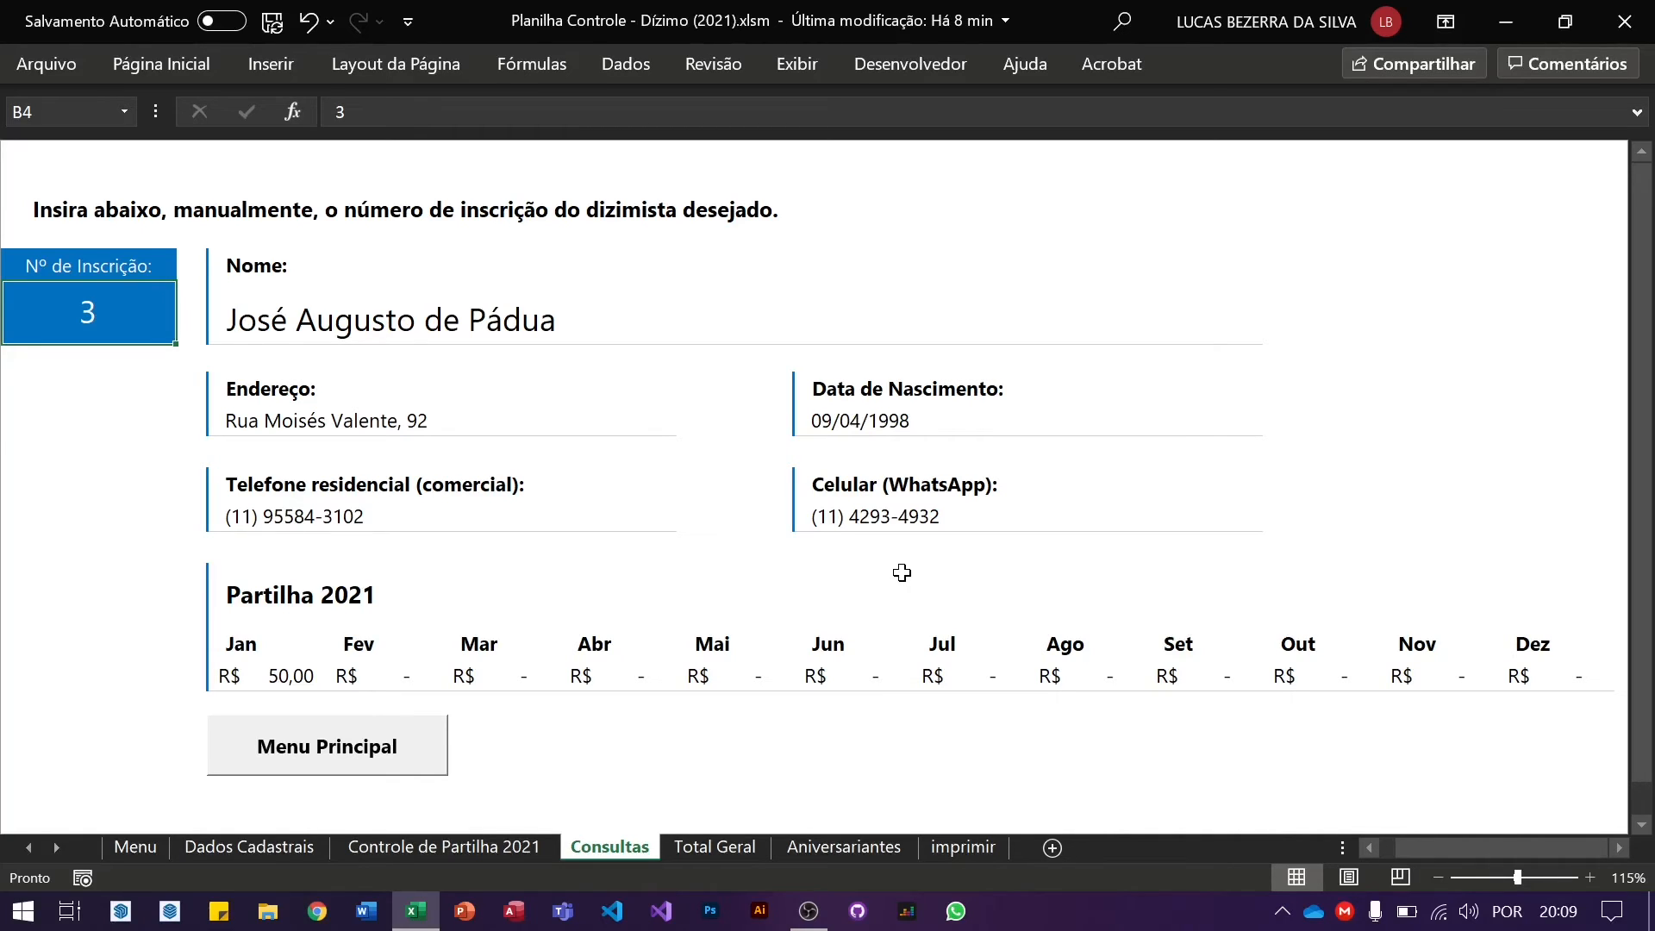
pyautogui.write('1')
pyautogui.press('Return')
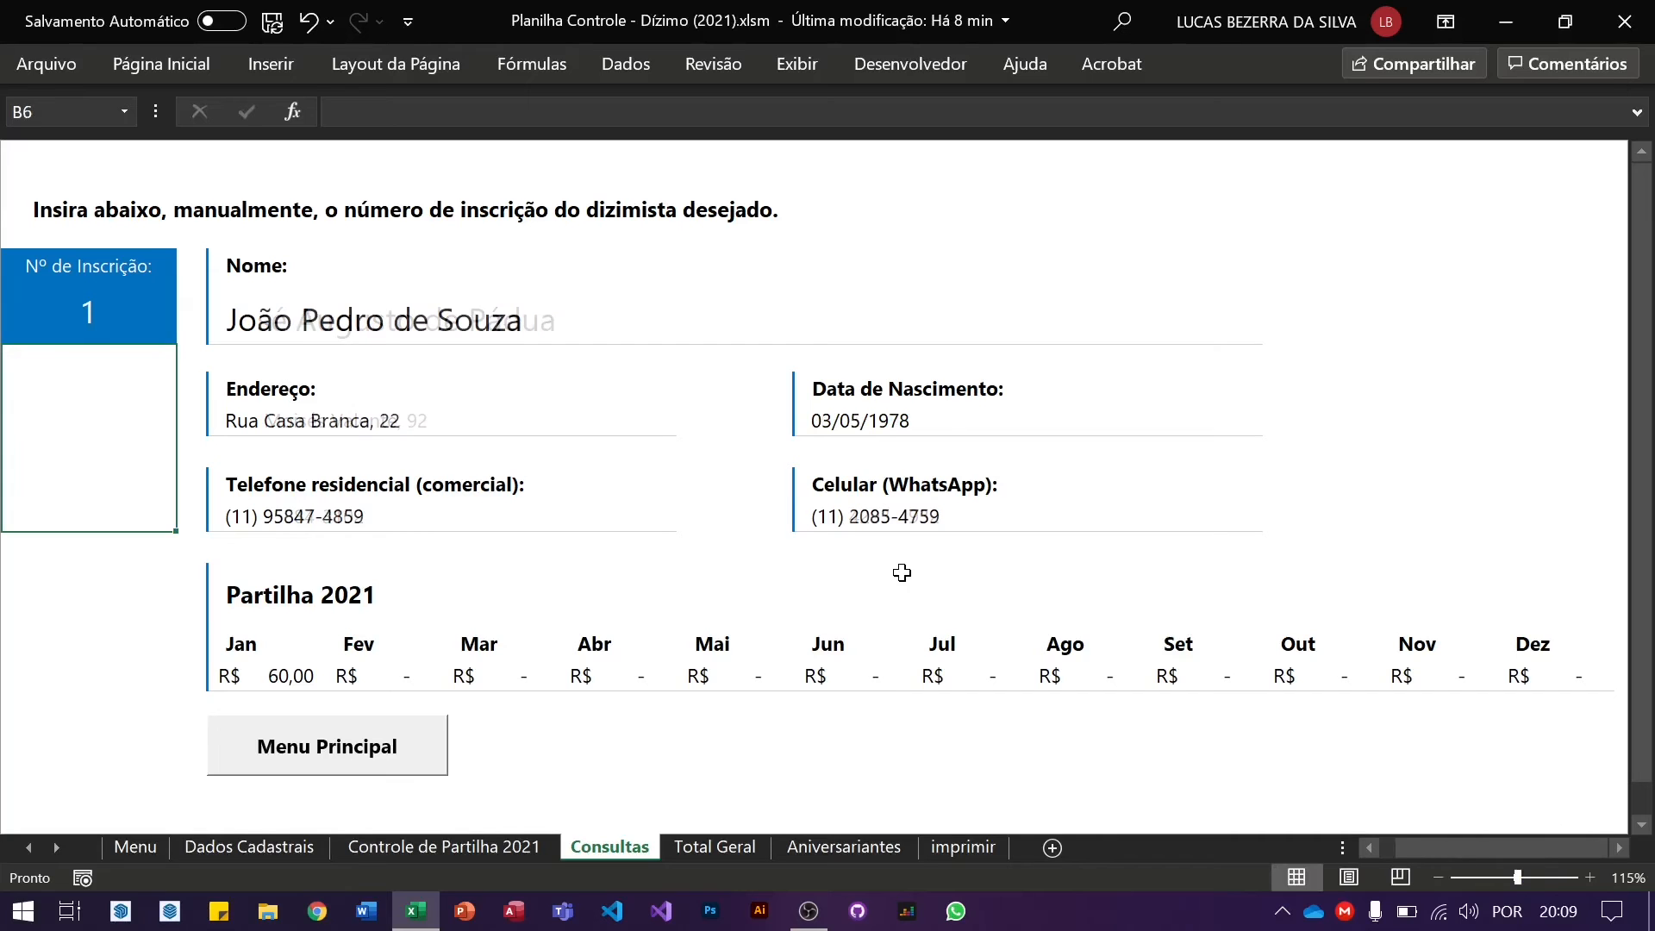
pyautogui.click(395, 747)
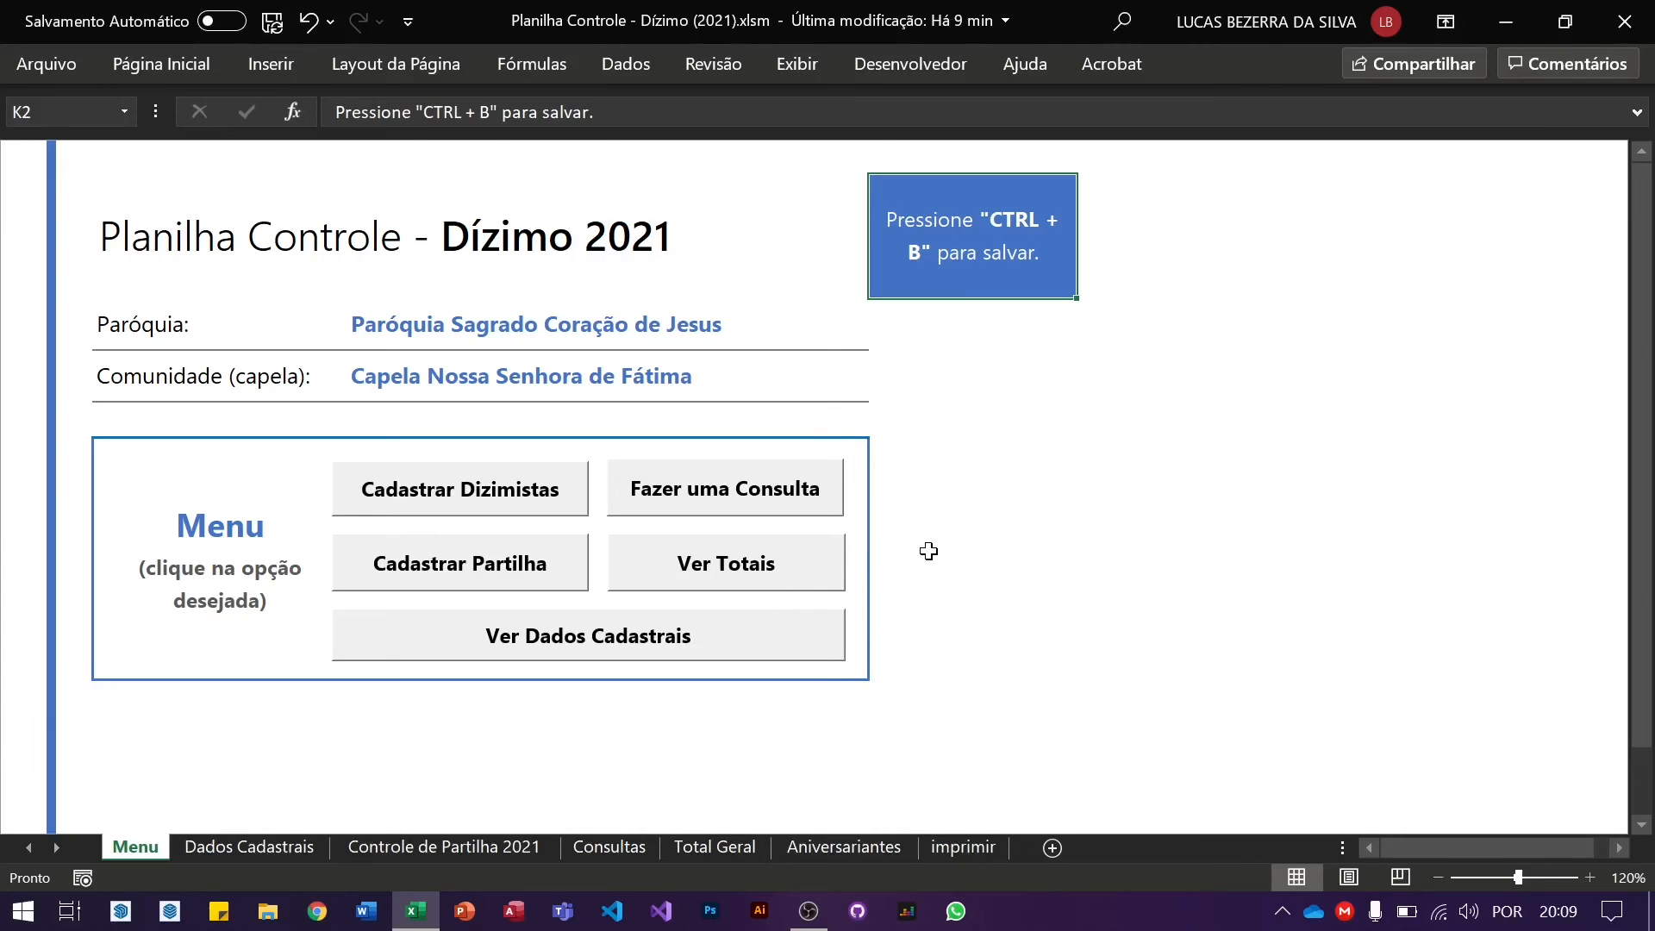
# View the January entries on the partilha control sheet and return to the main menu.
pyautogui.click(463, 563)
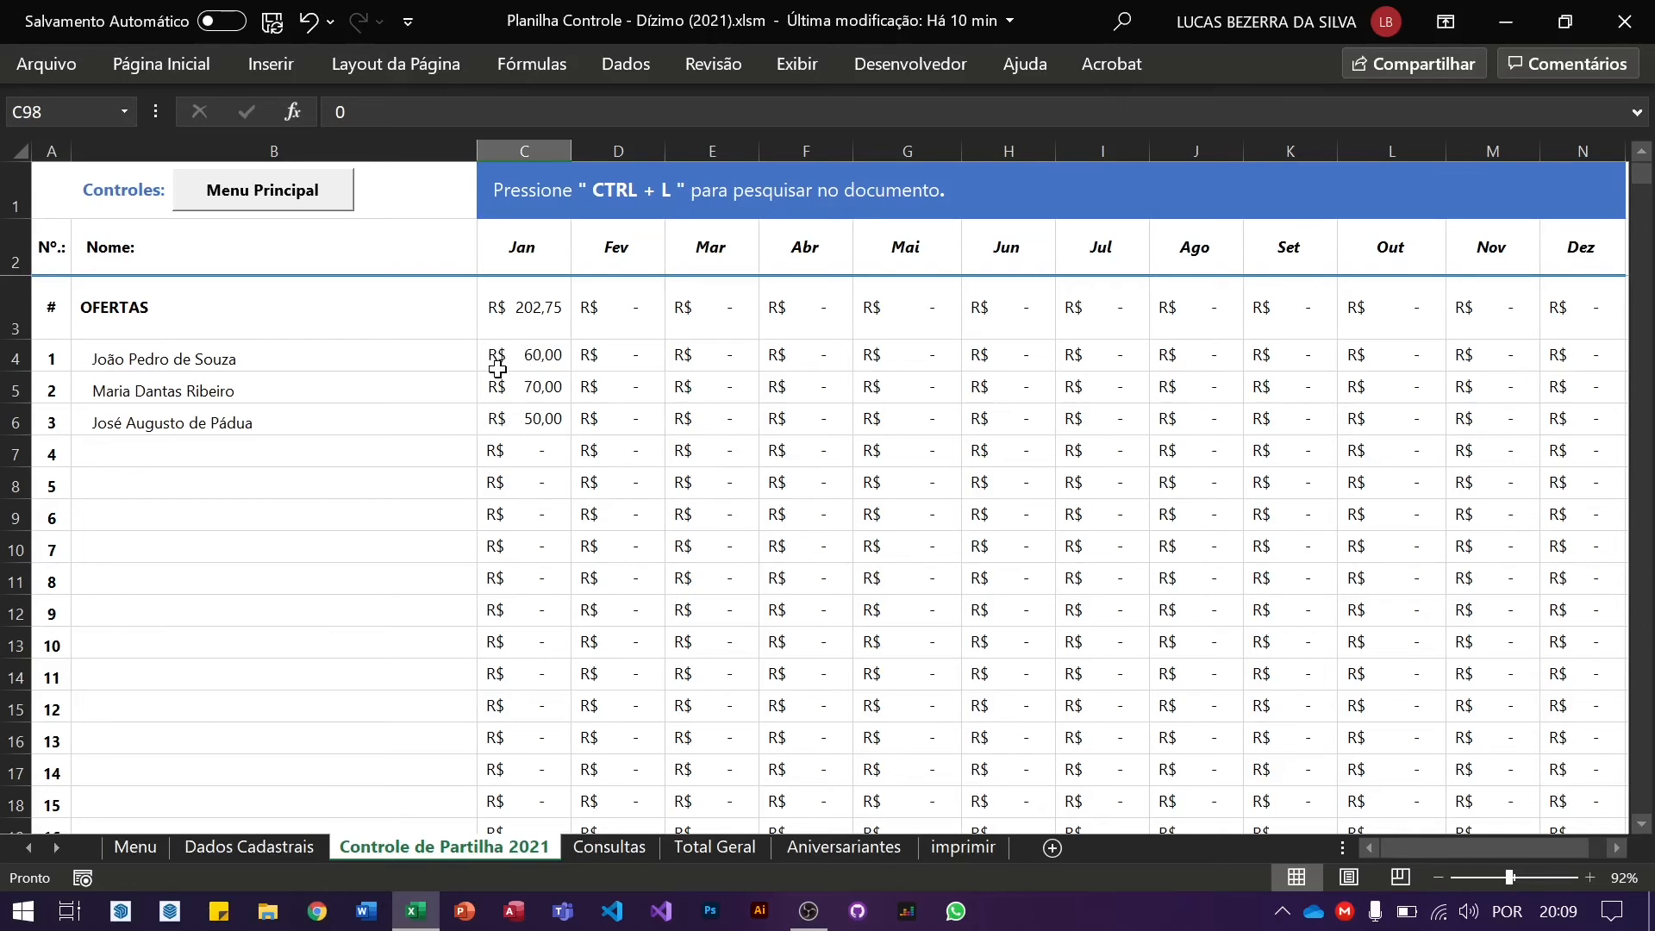
pyautogui.click(322, 207)
# Open the totals report and review the monthly summary through to the annual subtotal.
pyautogui.click(678, 586)
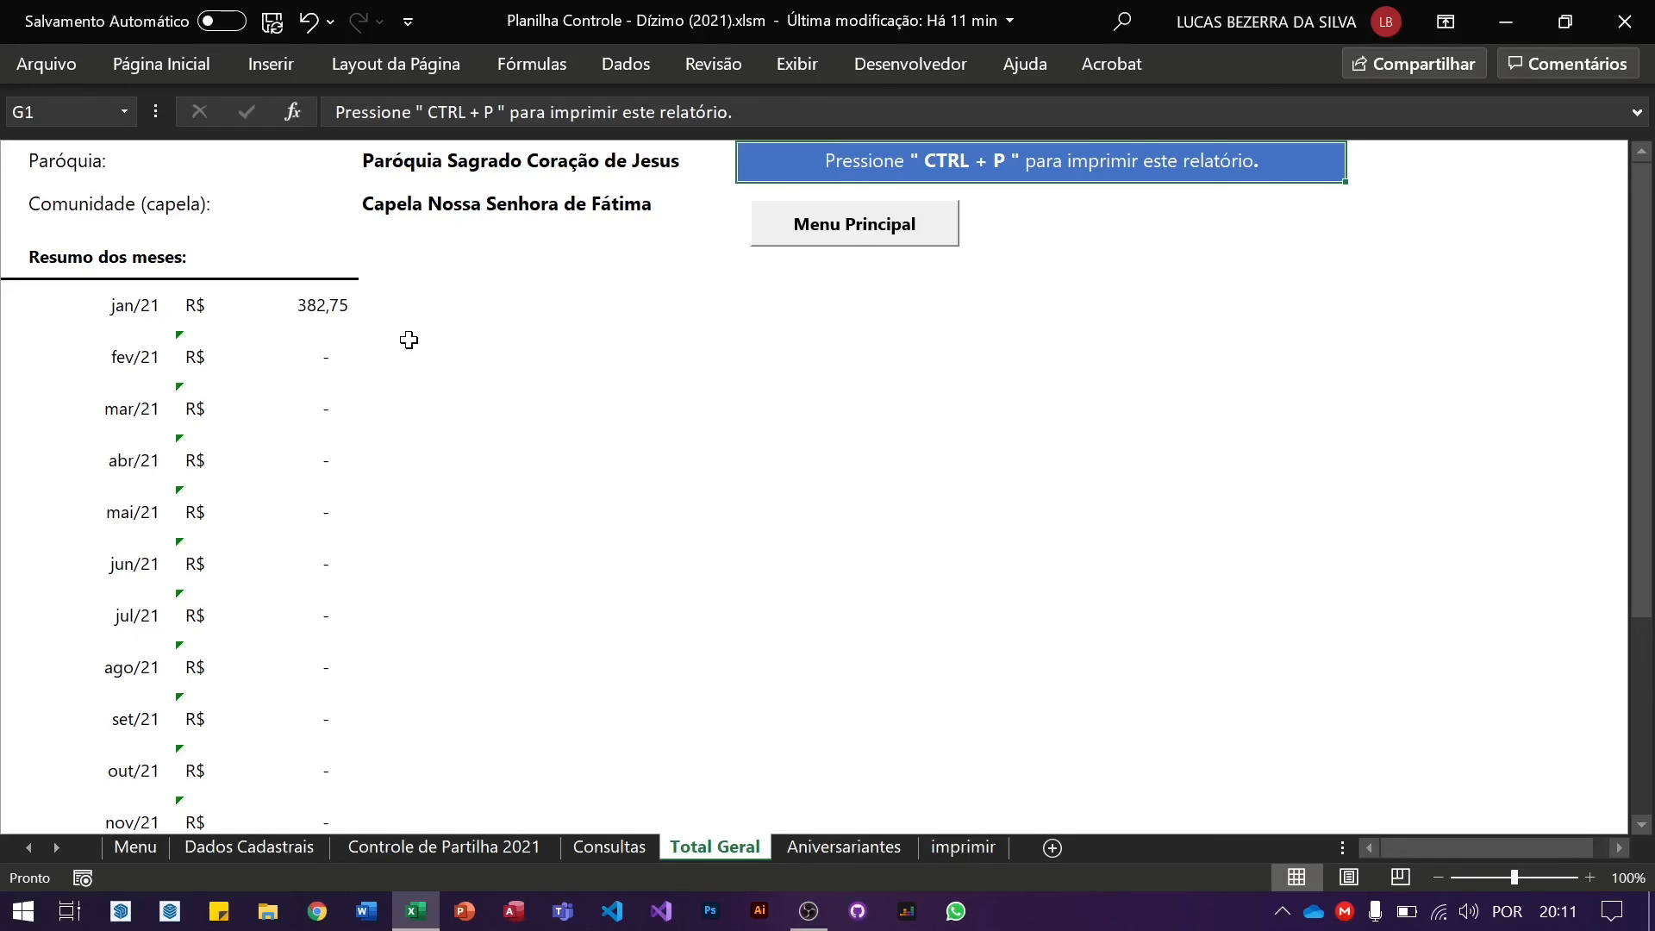
pyautogui.scroll(-3, 409, 340)
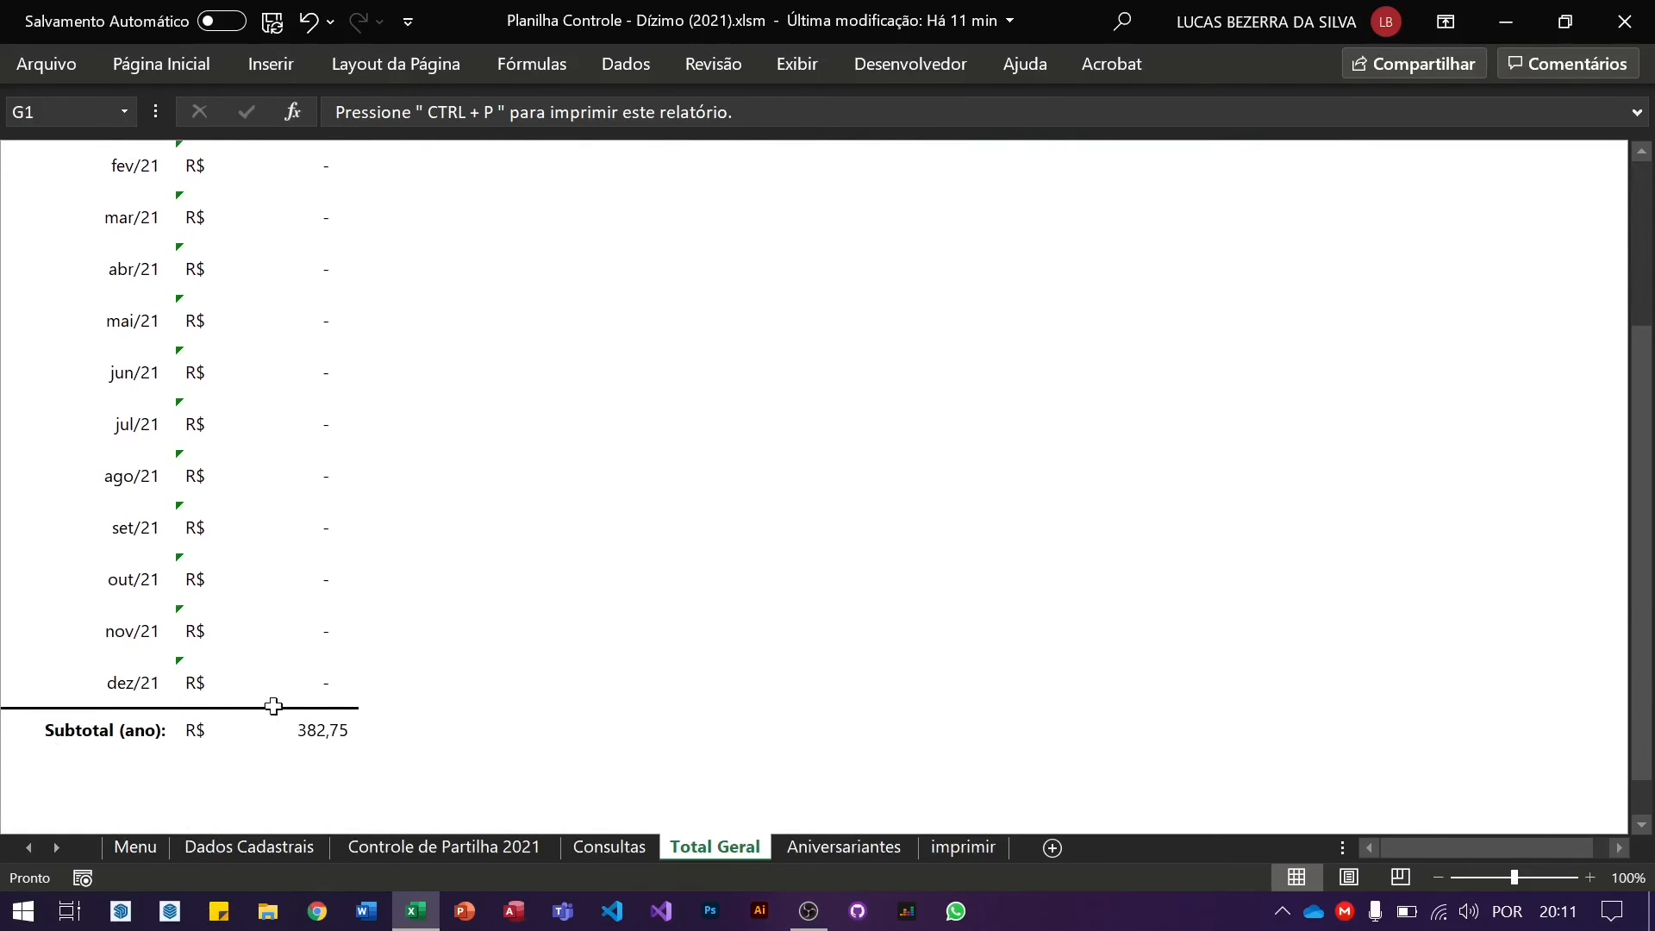
pyautogui.scroll(1, 356, 443)
pyautogui.scroll(1, 356, 443)
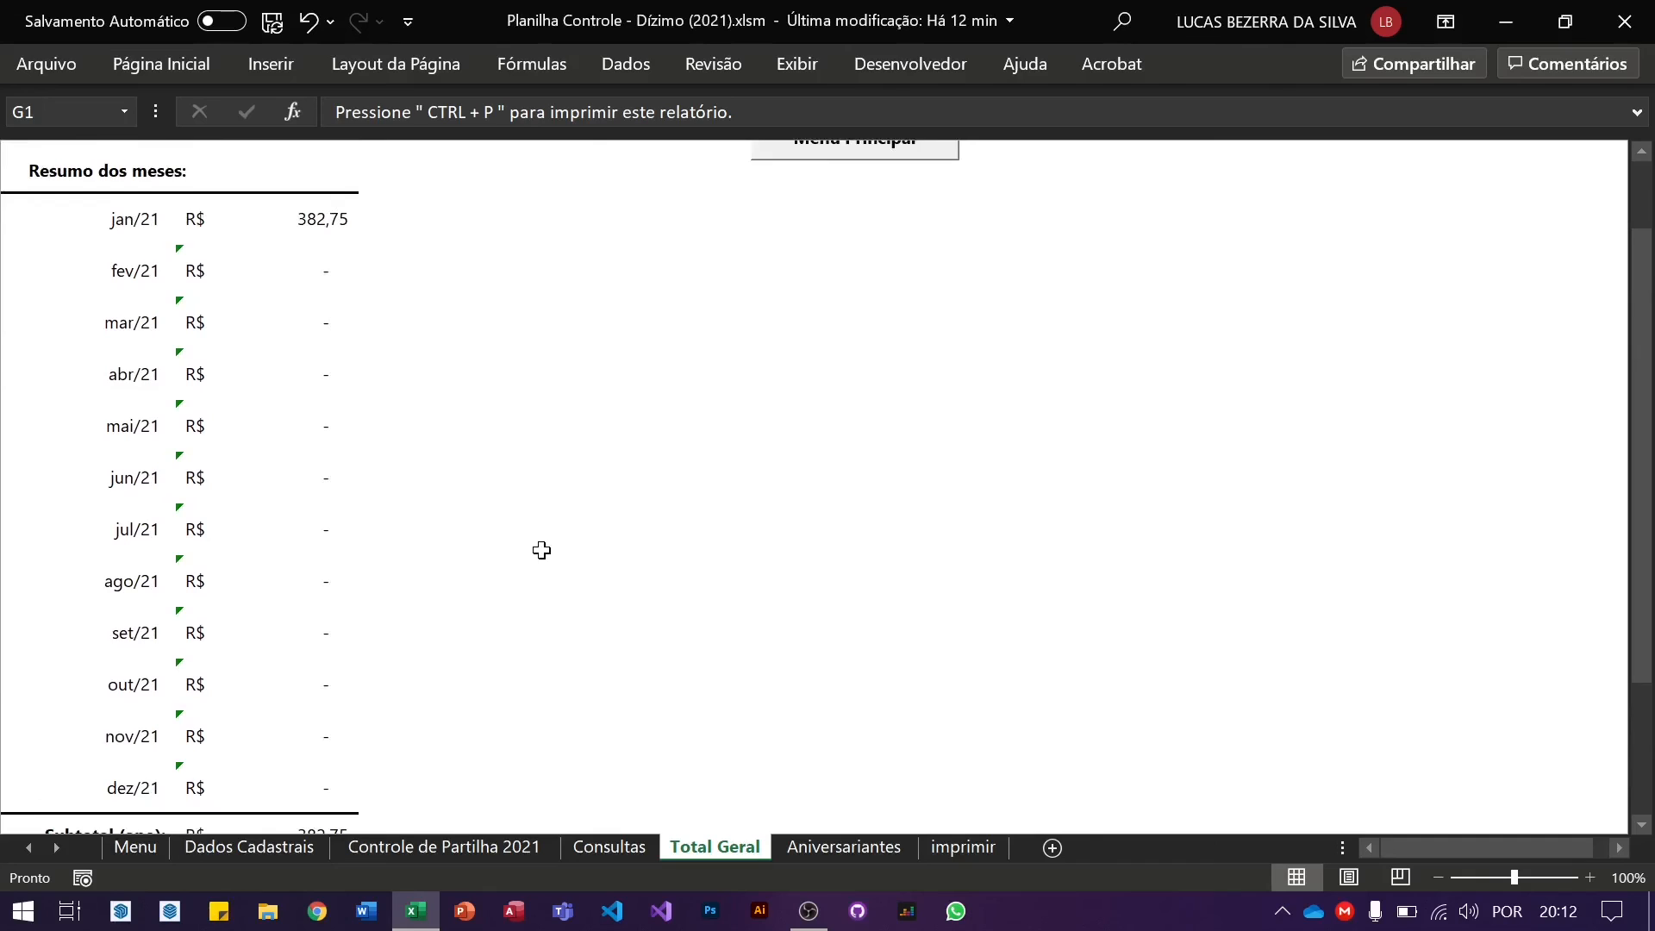
pyautogui.scroll(1, 541, 550)
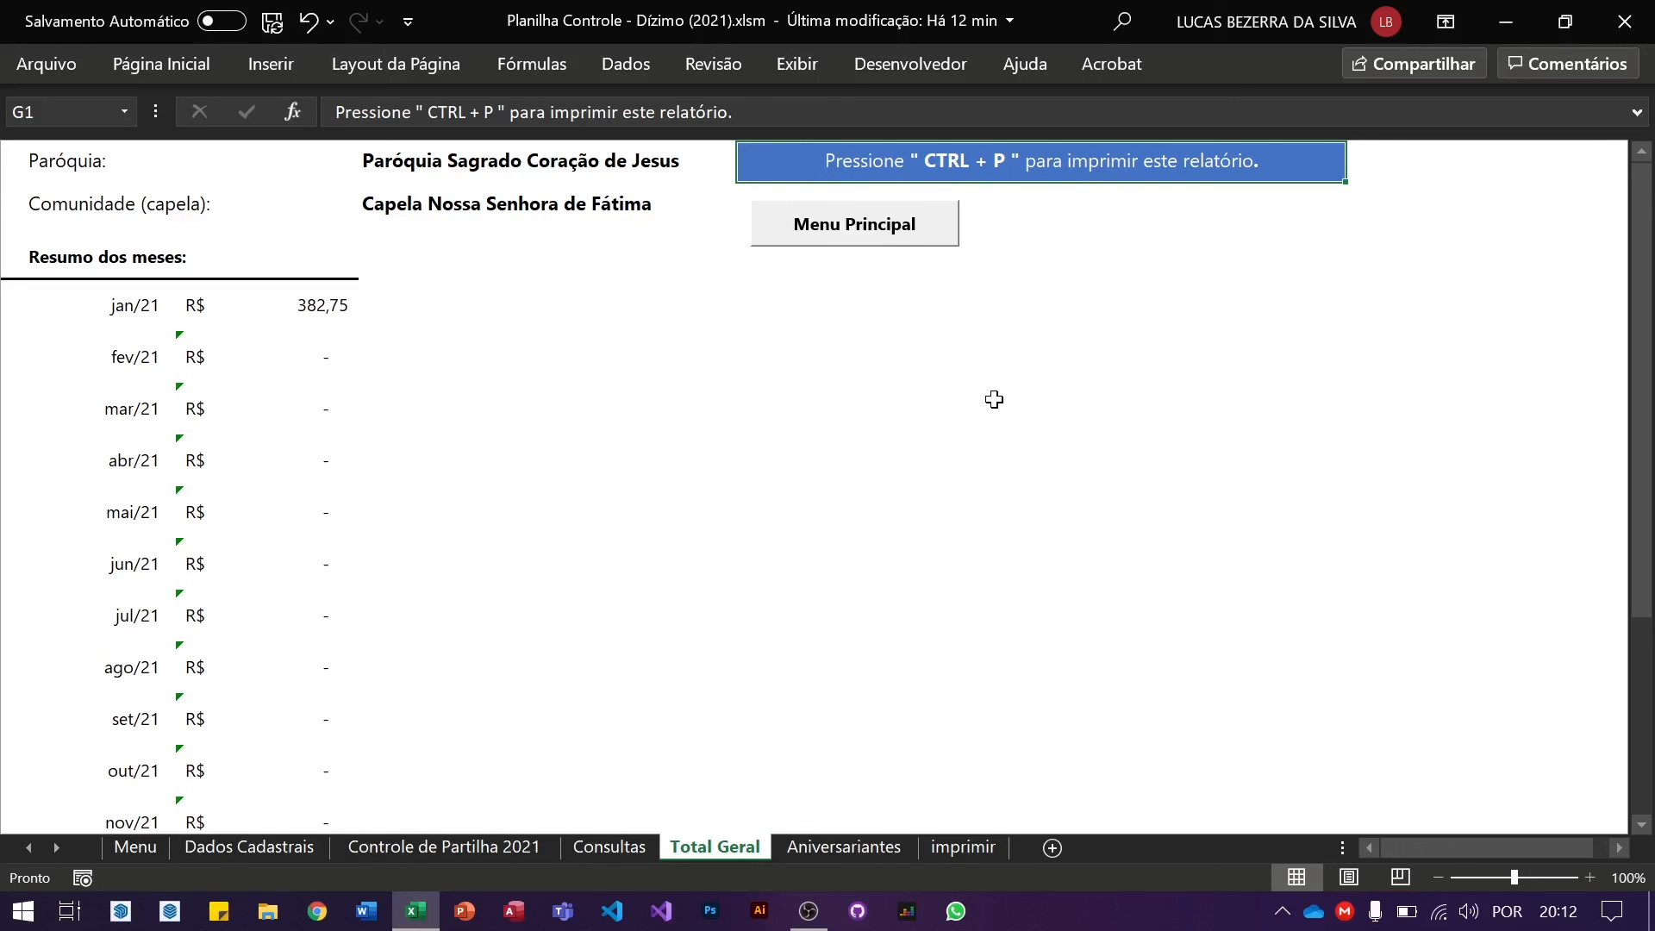
# Inspect the print preview of the totals report down to its footer, close it without printing, and return to the main menu.
pyautogui.hotkey('ctrl', 'p')
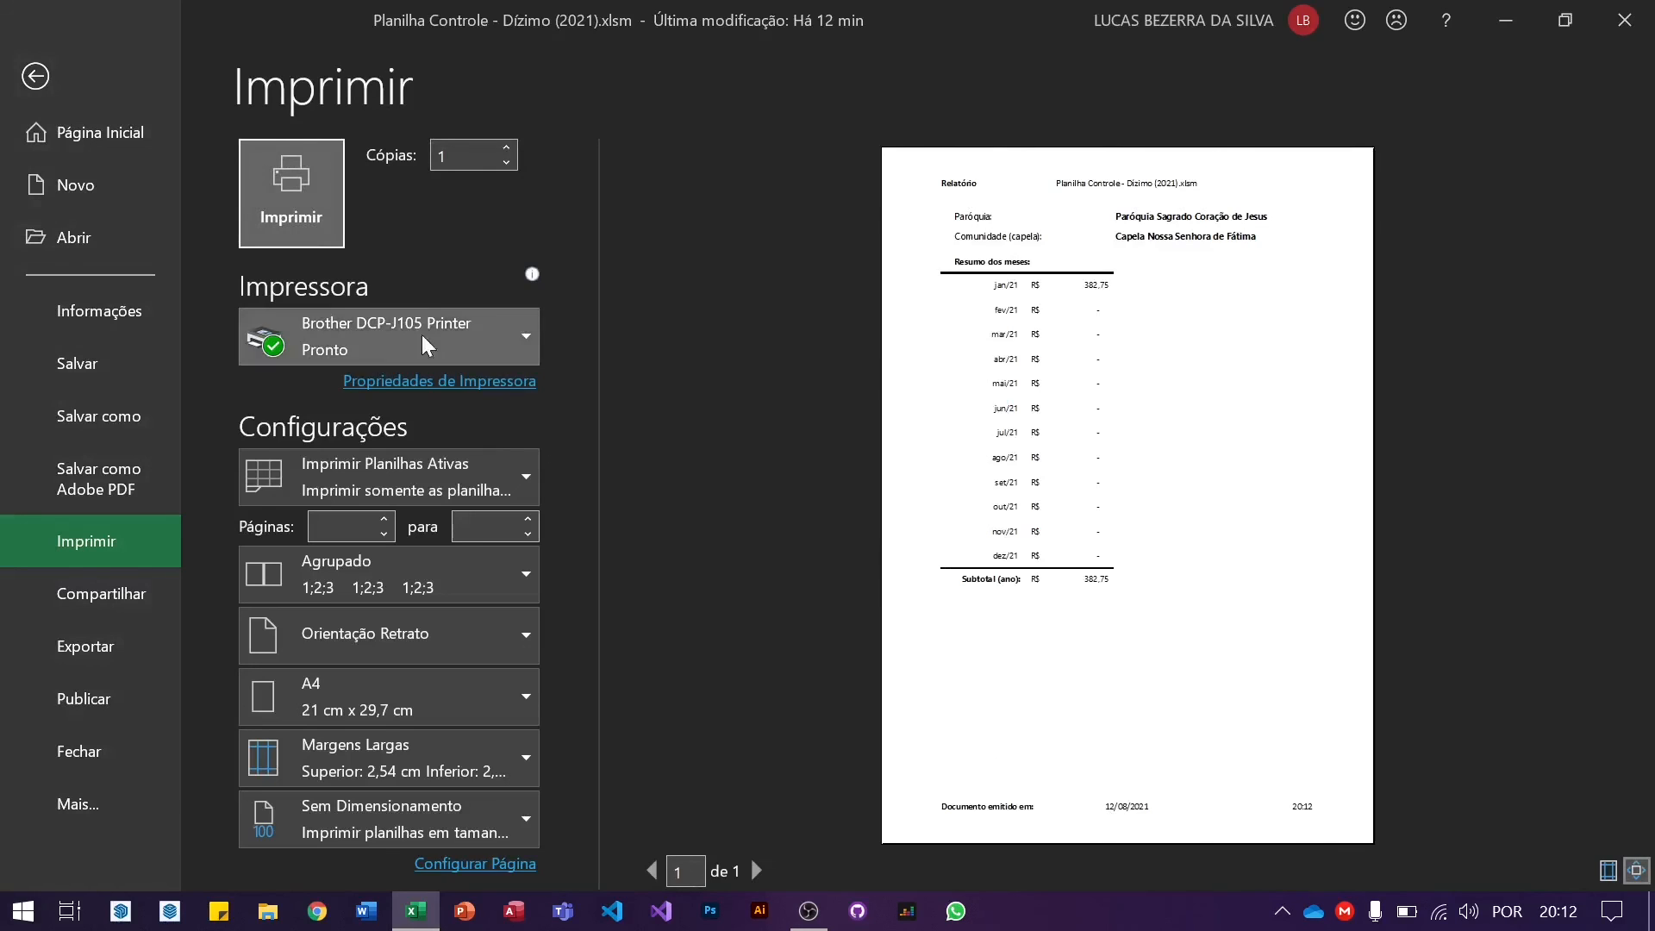
pyautogui.click(1189, 608)
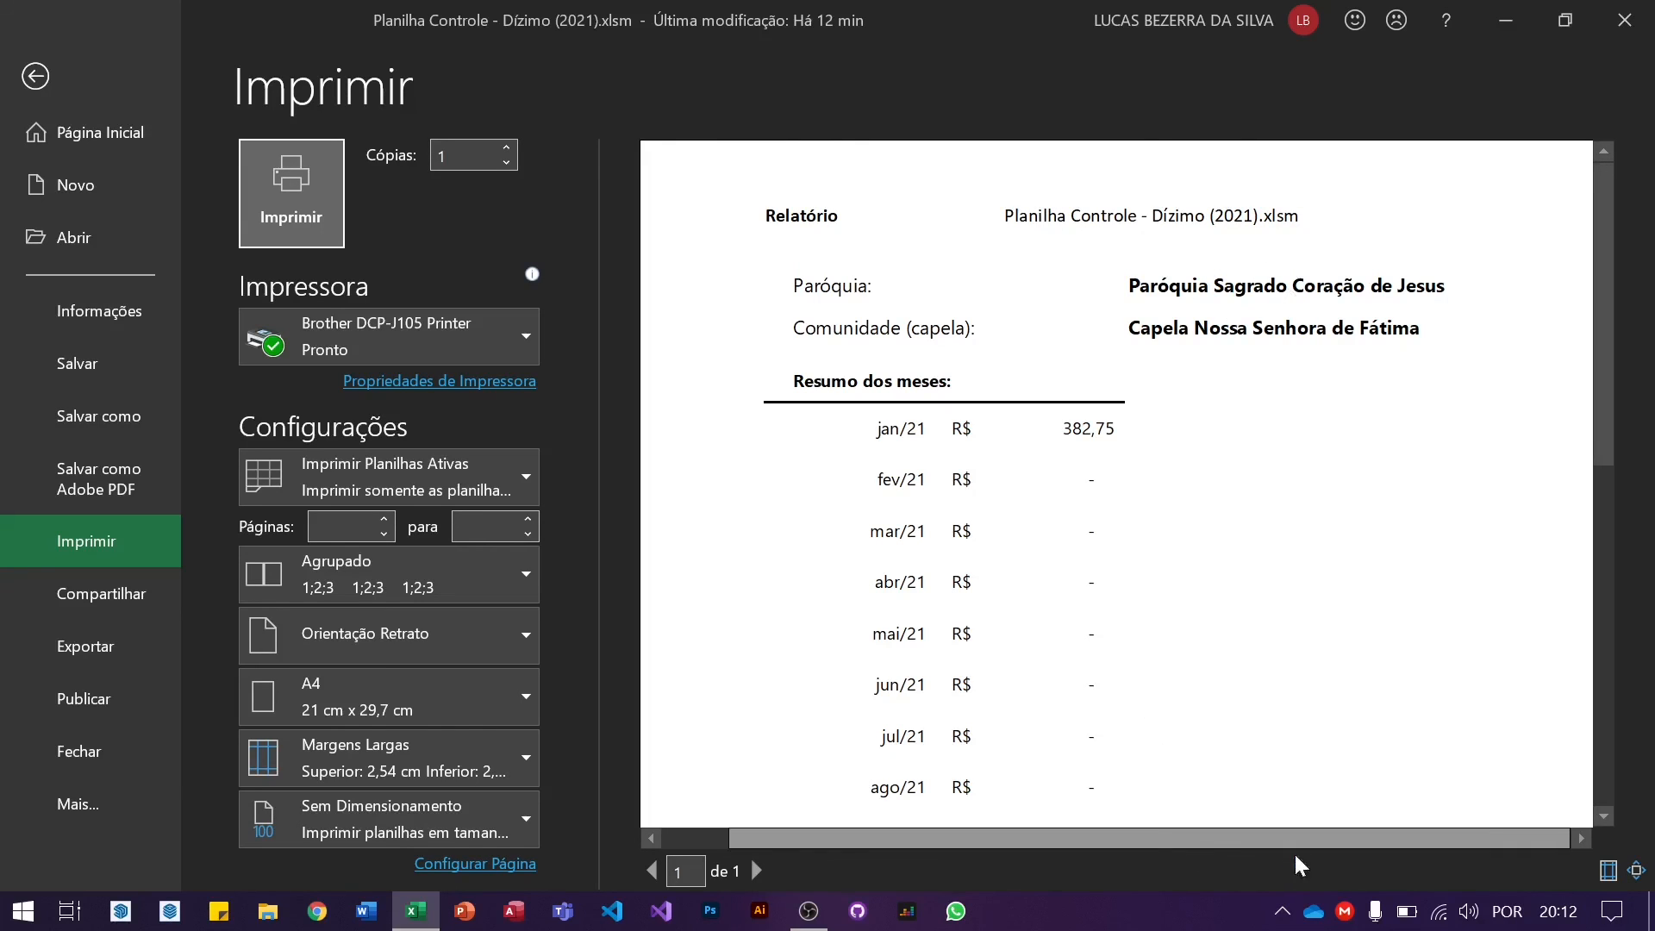
pyautogui.hscroll(2, 1295, 850)
pyautogui.scroll(-5, 1157, 470)
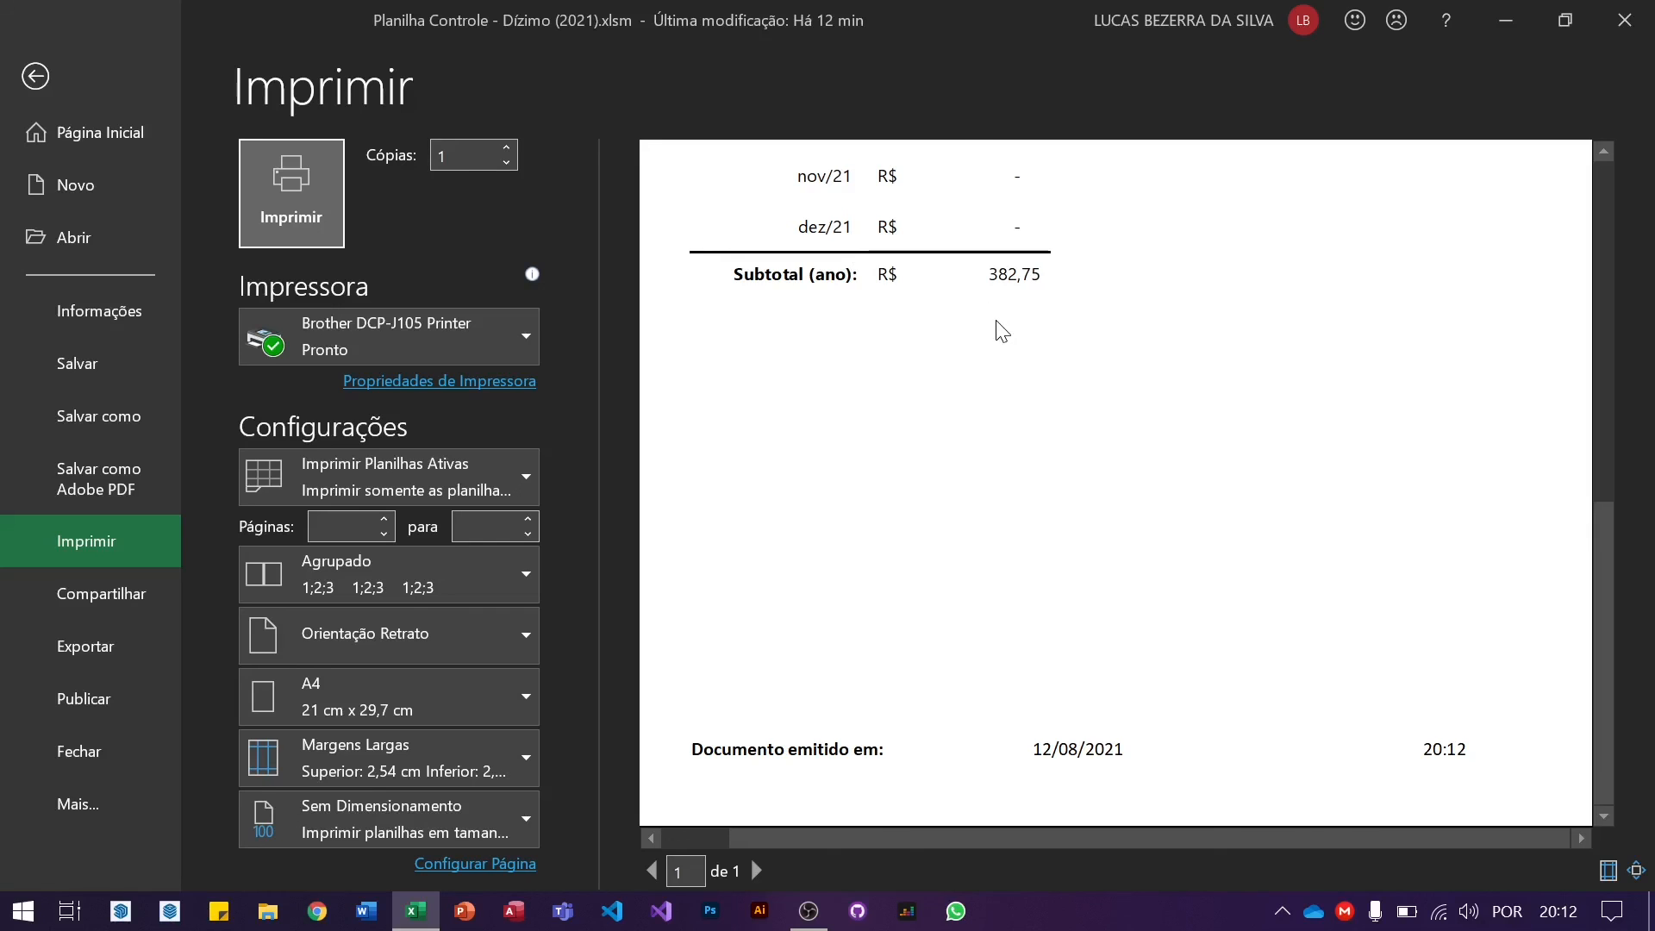
pyautogui.press('Escape')
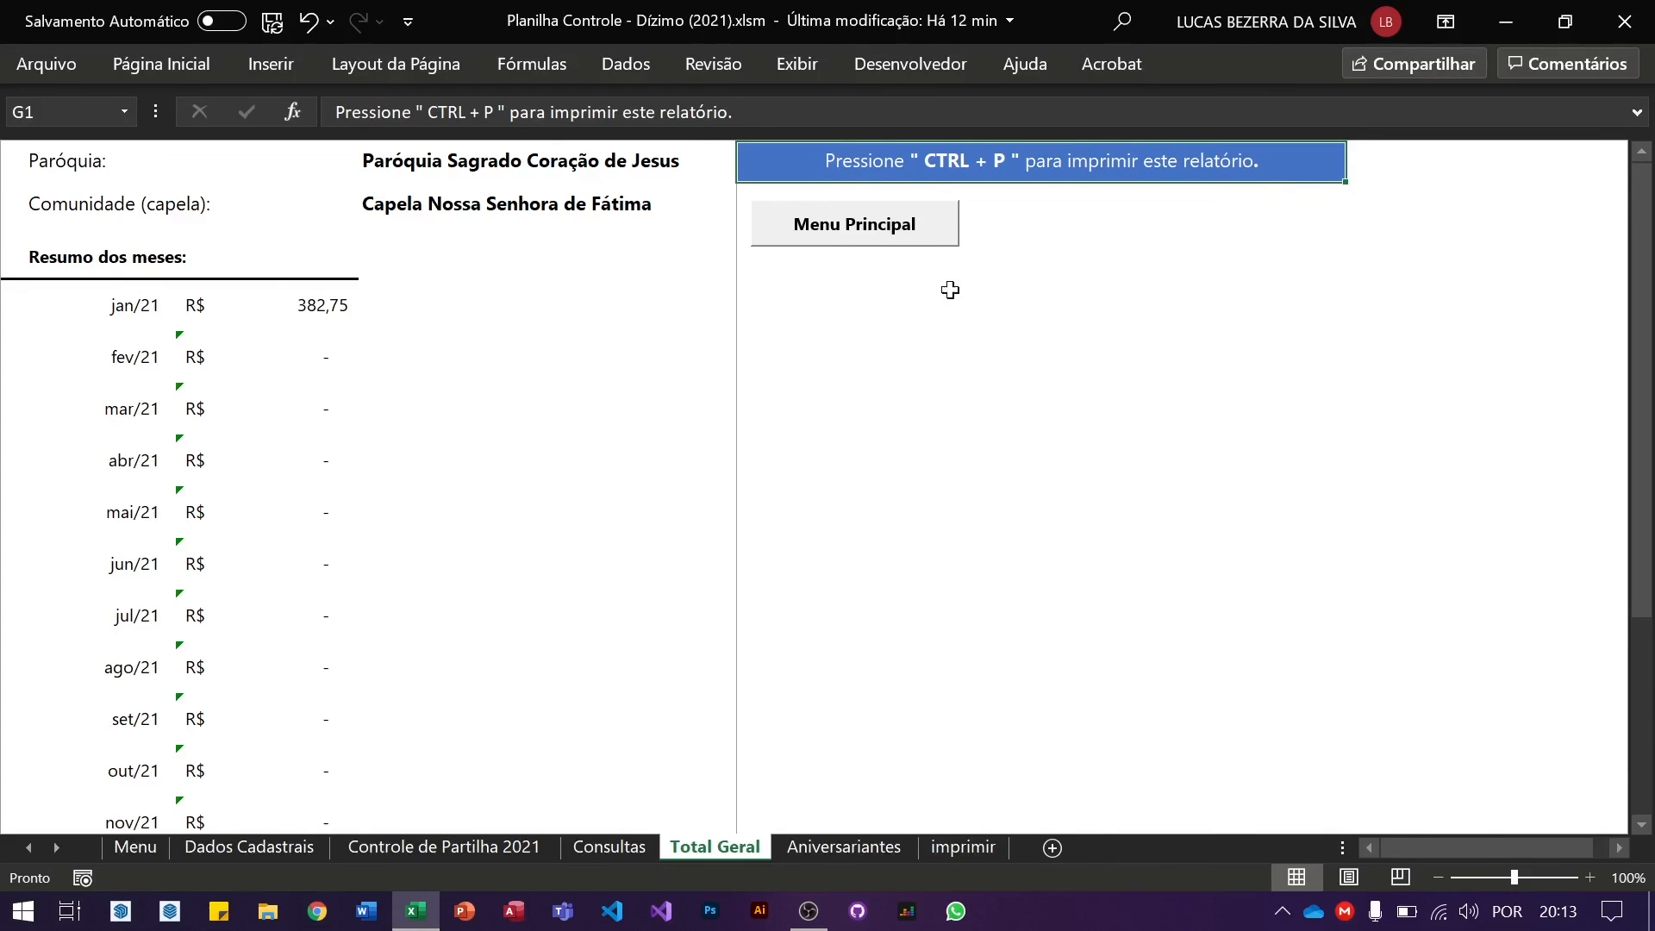
pyautogui.click(855, 238)
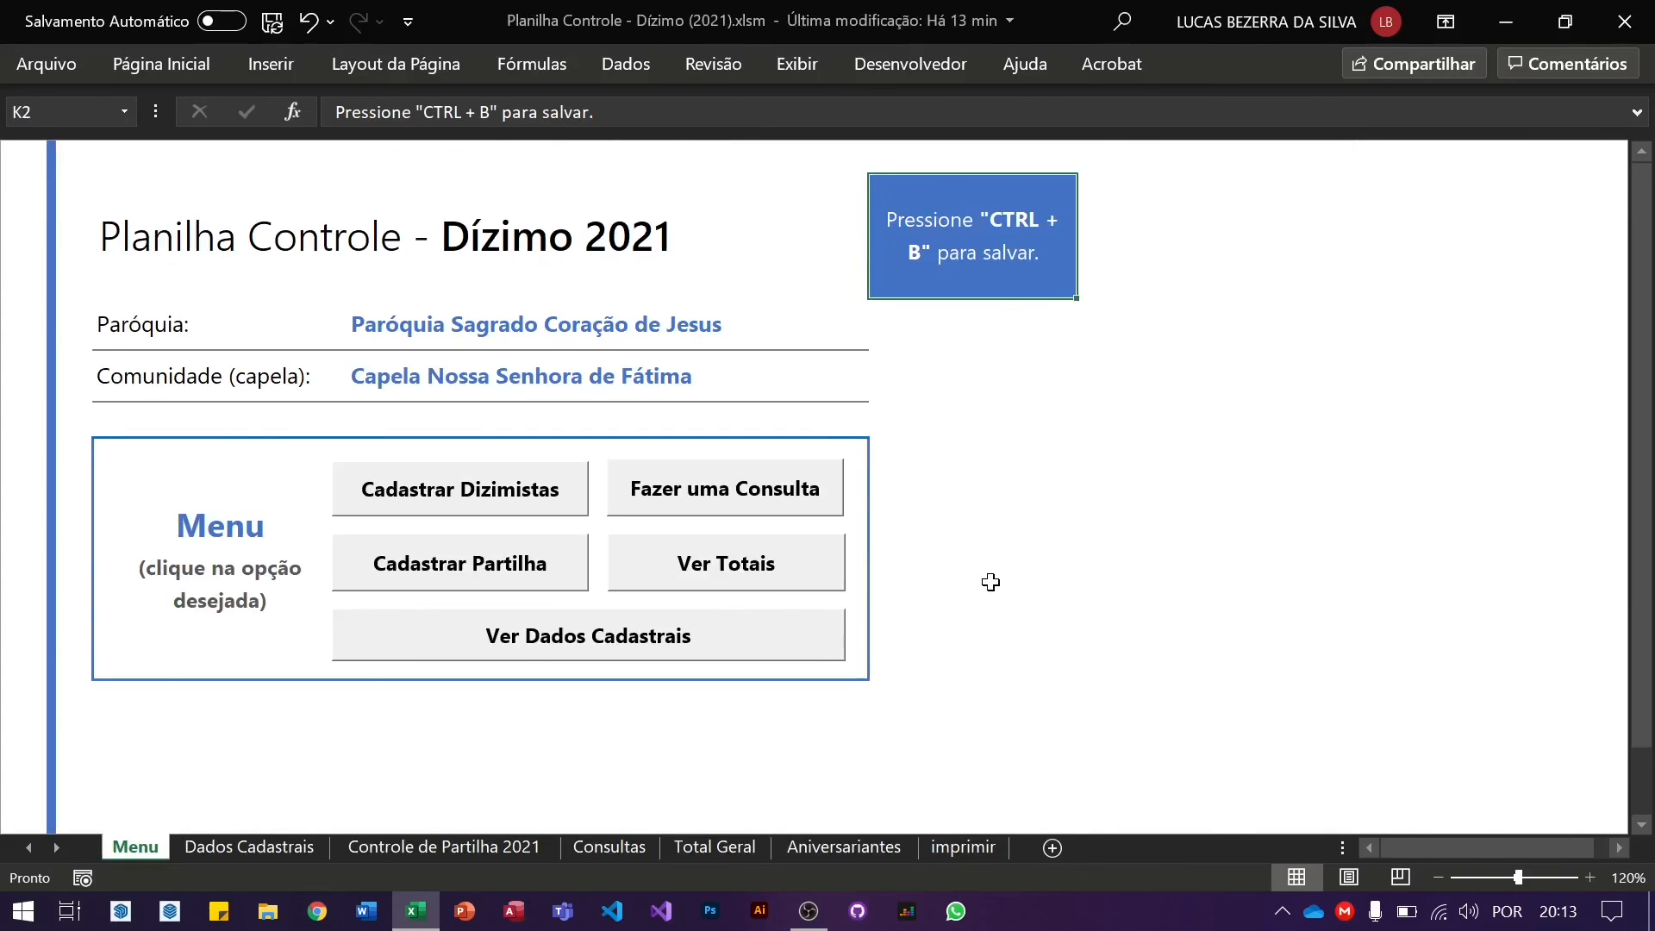